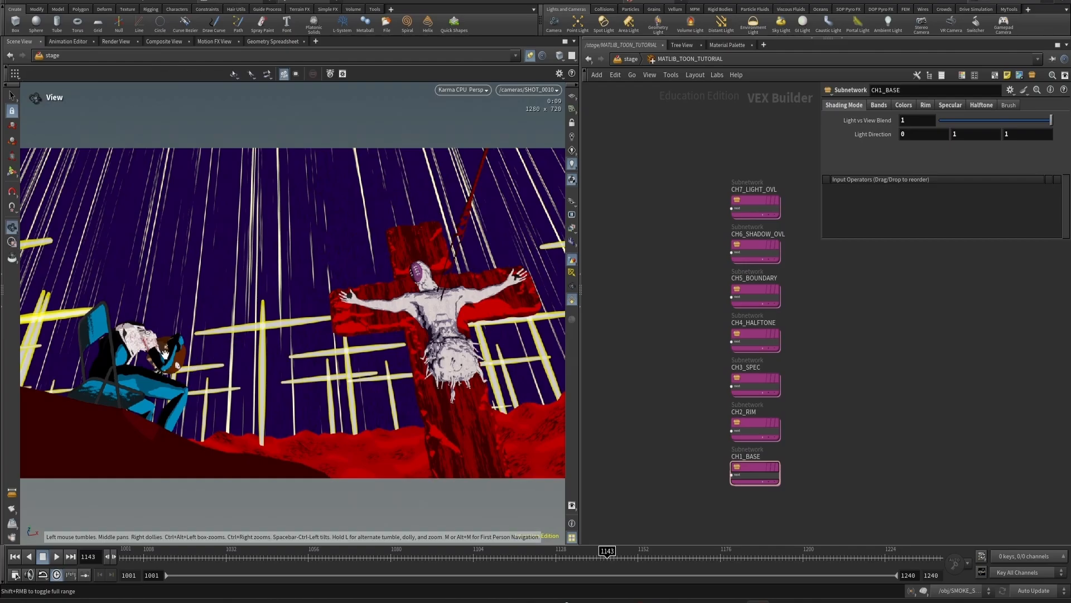
{"action": "left_click_drag", "start_coordinate": [164, 355], "coordinate": [263, 272]}
{"action": "scroll", "coordinate": [273, 308], "scroll_direction": "up", "scroll_amount": 5}
{"action": "middle_click_drag", "start_coordinate": [263, 272], "coordinate": [273, 297]}
{"action": "left_click_drag", "start_coordinate": [333, 240], "coordinate": [254, 169]}
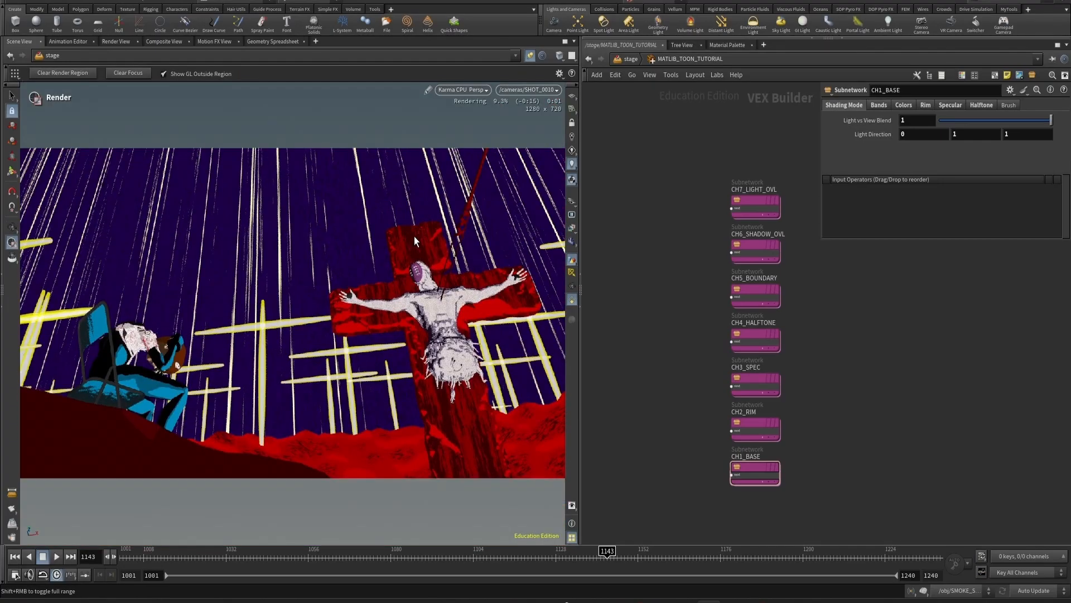
{"action": "left_click", "coordinate": [747, 474]}
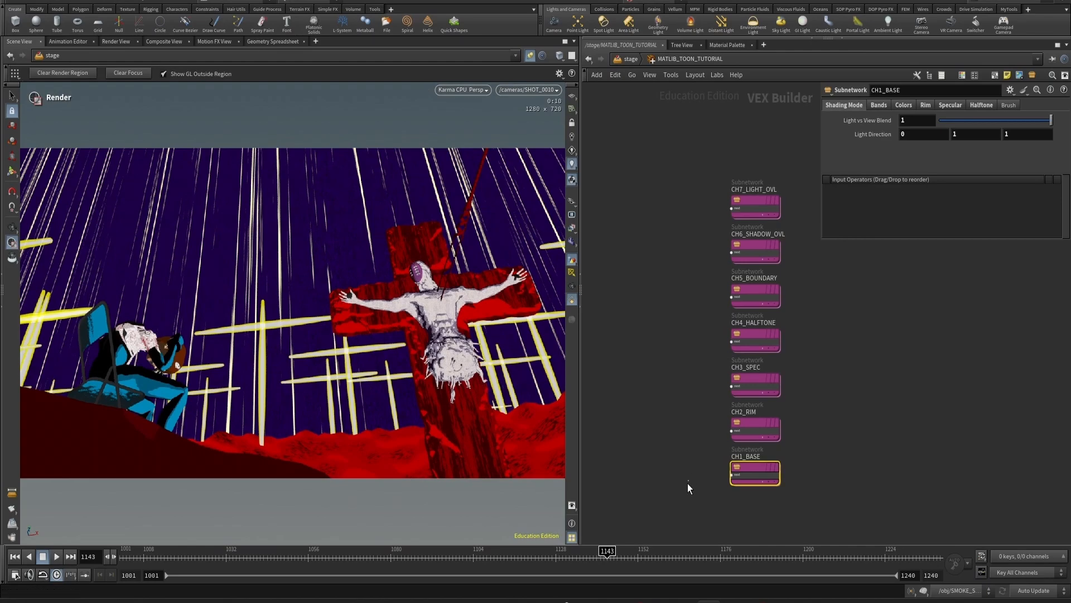
{"action": "left_click", "coordinate": [692, 486]}
{"action": "middle_click_drag", "start_coordinate": [739, 506], "coordinate": [687, 500]}
{"action": "left_click_drag", "start_coordinate": [676, 496], "coordinate": [762, 453]}
{"action": "left_click_drag", "start_coordinate": [765, 495], "coordinate": [661, 439]}
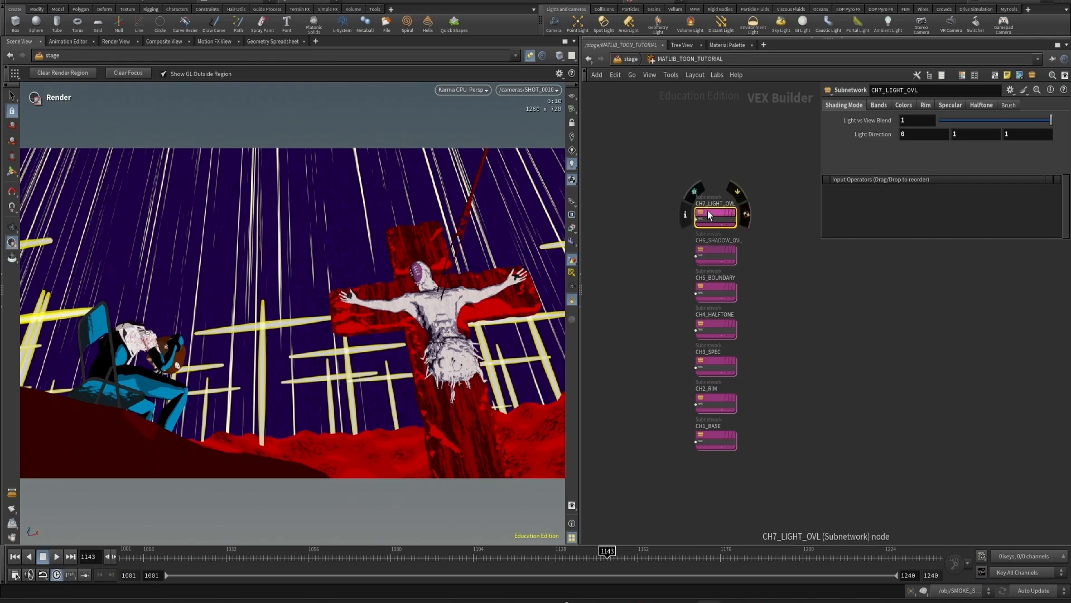
- Open the CH7_LIGHT_OVL subnetwork and survey the colour-coded node groups that make up its shader
{"action": "left_click_drag", "start_coordinate": [708, 210], "coordinate": [698, 210]}
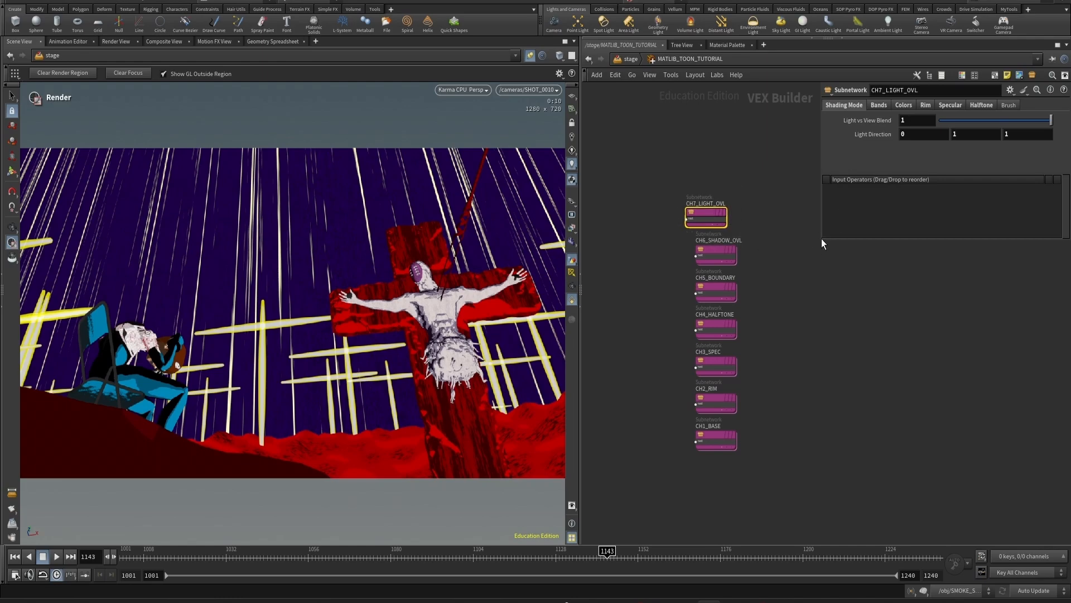
{"action": "double_click", "coordinate": [705, 214]}
{"action": "scroll", "coordinate": [742, 337], "scroll_direction": "up", "scroll_amount": 8}
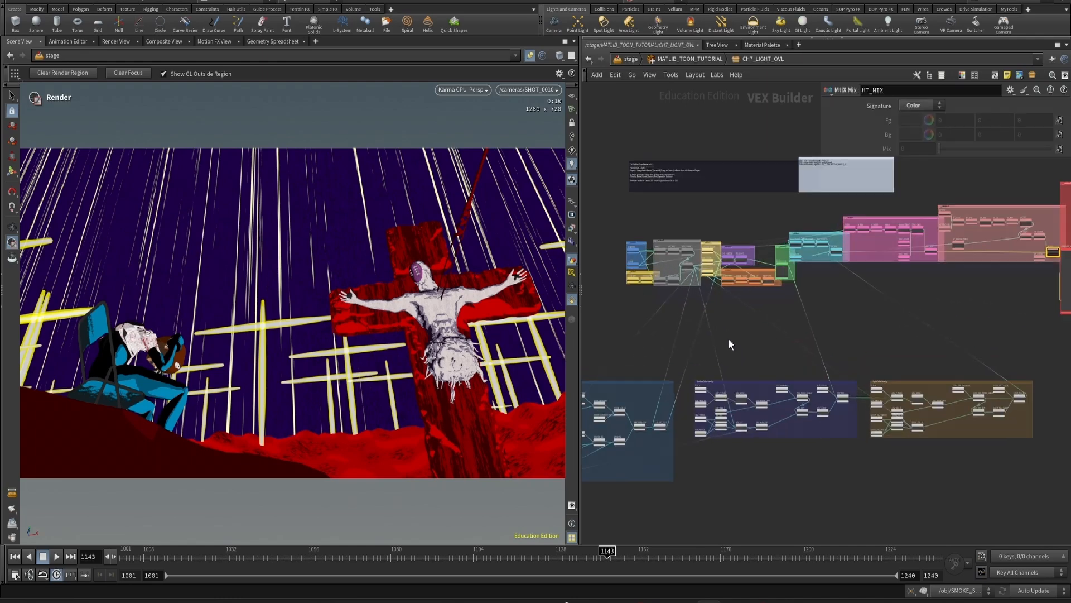
{"action": "scroll", "coordinate": [854, 414], "scroll_direction": "down", "scroll_amount": 10}
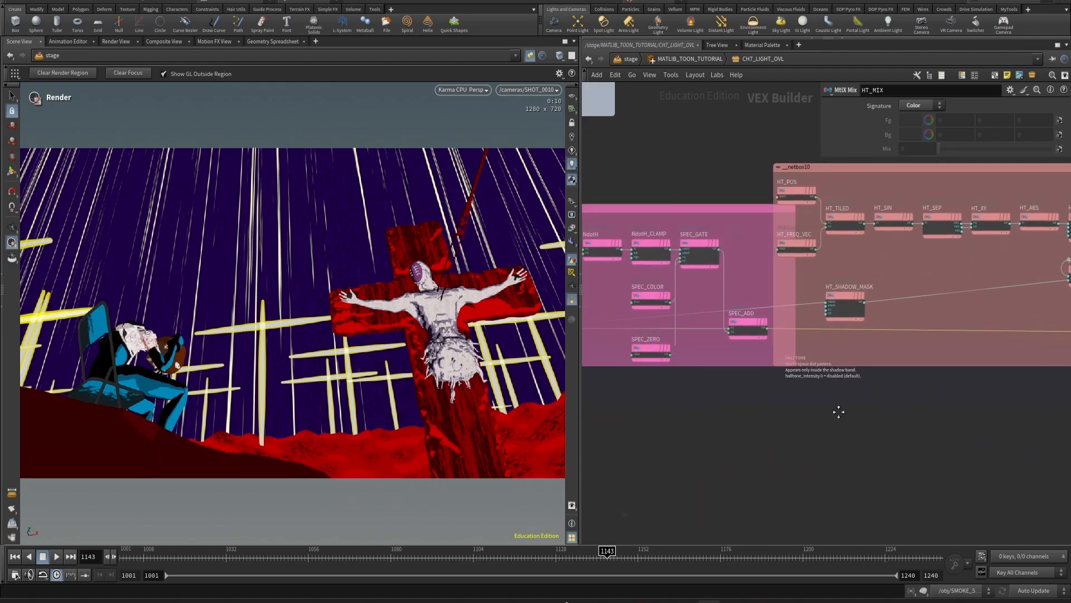
{"action": "middle_click_drag", "start_coordinate": [772, 401], "coordinate": [893, 373]}
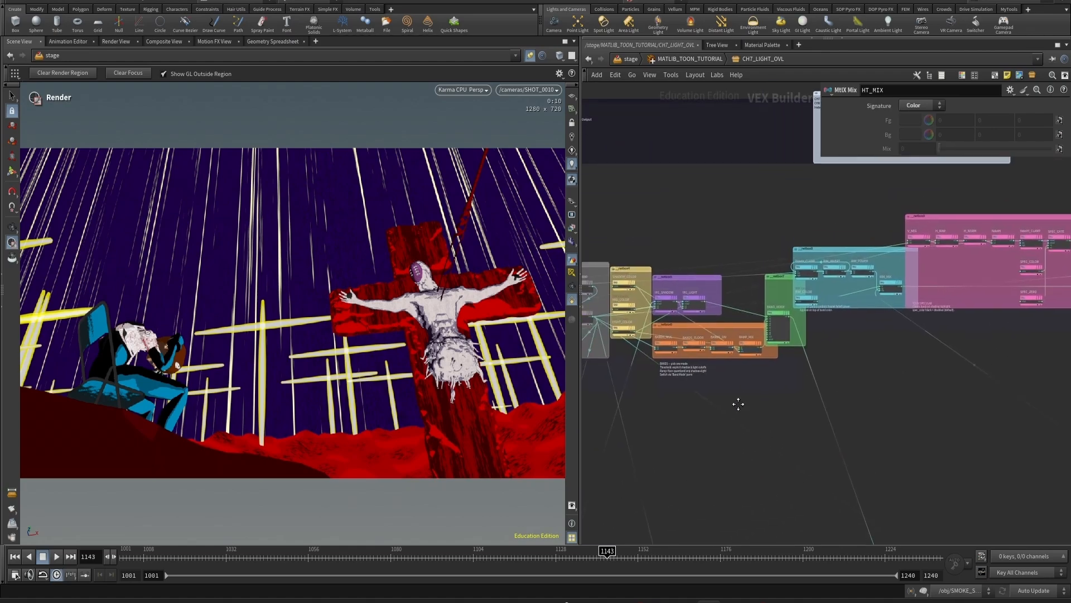
{"action": "middle_click_drag", "start_coordinate": [737, 404], "coordinate": [913, 376]}
{"action": "left_click_drag", "start_coordinate": [616, 193], "coordinate": [944, 359]}
{"action": "scroll", "coordinate": [949, 410], "scroll_direction": "down", "scroll_amount": 5}
{"action": "left_click_drag", "start_coordinate": [614, 316], "coordinate": [991, 436]}
- Examine the specular, halftone and final output groups at the end of the CH7_LIGHT_OVL network
{"action": "middle_click_drag", "start_coordinate": [937, 292], "coordinate": [772, 349]}
{"action": "left_click_drag", "start_coordinate": [691, 246], "coordinate": [698, 271]}
{"action": "left_click_drag", "start_coordinate": [782, 227], "coordinate": [792, 259]}
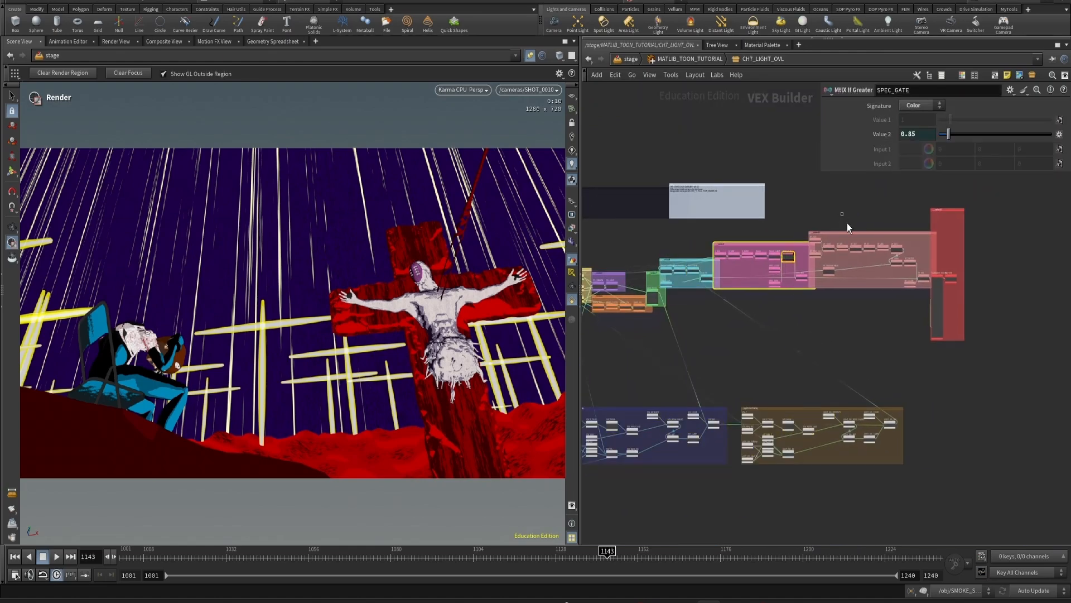
{"action": "left_click_drag", "start_coordinate": [847, 223], "coordinate": [871, 251]}
{"action": "scroll", "coordinate": [911, 323], "scroll_direction": "up", "scroll_amount": 4}
{"action": "middle_click_drag", "start_coordinate": [912, 324], "coordinate": [728, 429]}
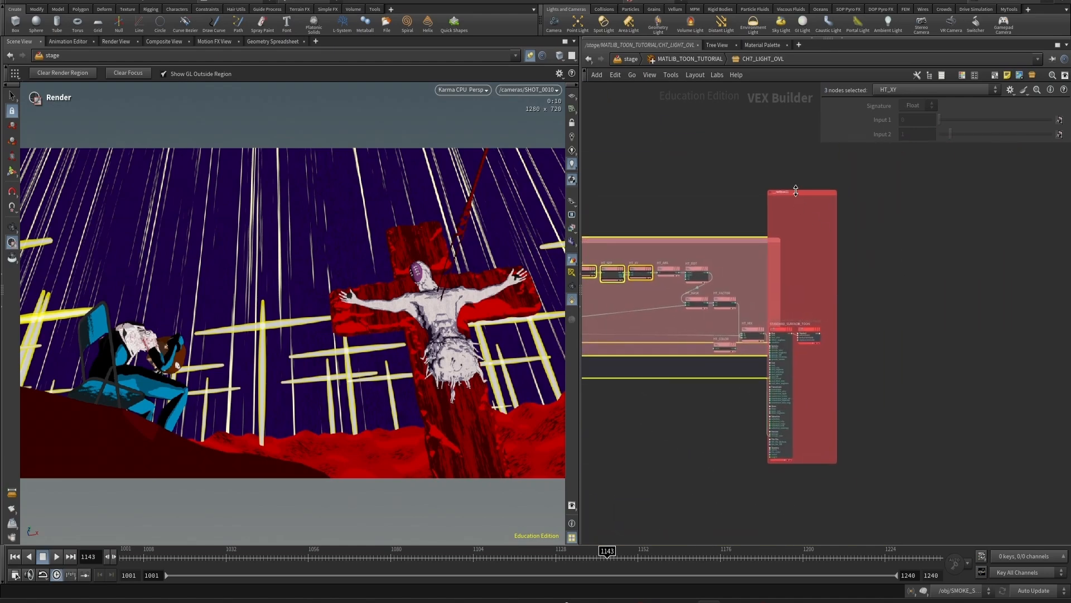
{"action": "left_click_drag", "start_coordinate": [800, 194], "coordinate": [828, 220]}
- Review the full CH7_LIGHT_OVL network once more and return to the parent MATLIB_TOON_TUTORIAL level
{"action": "scroll", "coordinate": [706, 410], "scroll_direction": "down", "scroll_amount": 3}
{"action": "scroll", "coordinate": [781, 357], "scroll_direction": "down", "scroll_amount": 4}
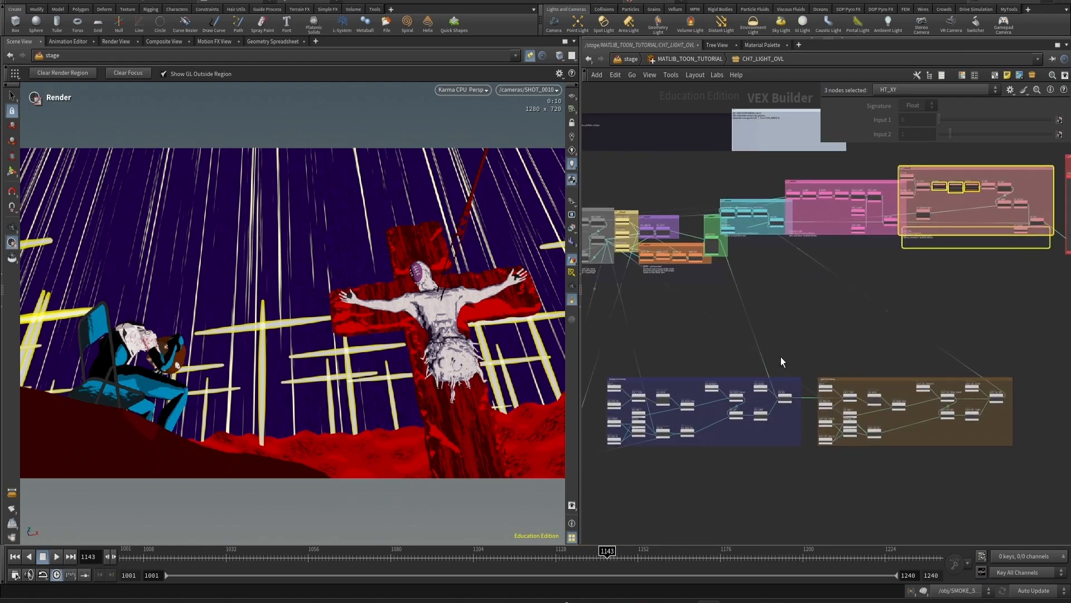
{"action": "middle_click_drag", "start_coordinate": [766, 321], "coordinate": [802, 324]}
{"action": "key", "text": "u"}
{"action": "left_click_drag", "start_coordinate": [669, 469], "coordinate": [761, 422]}
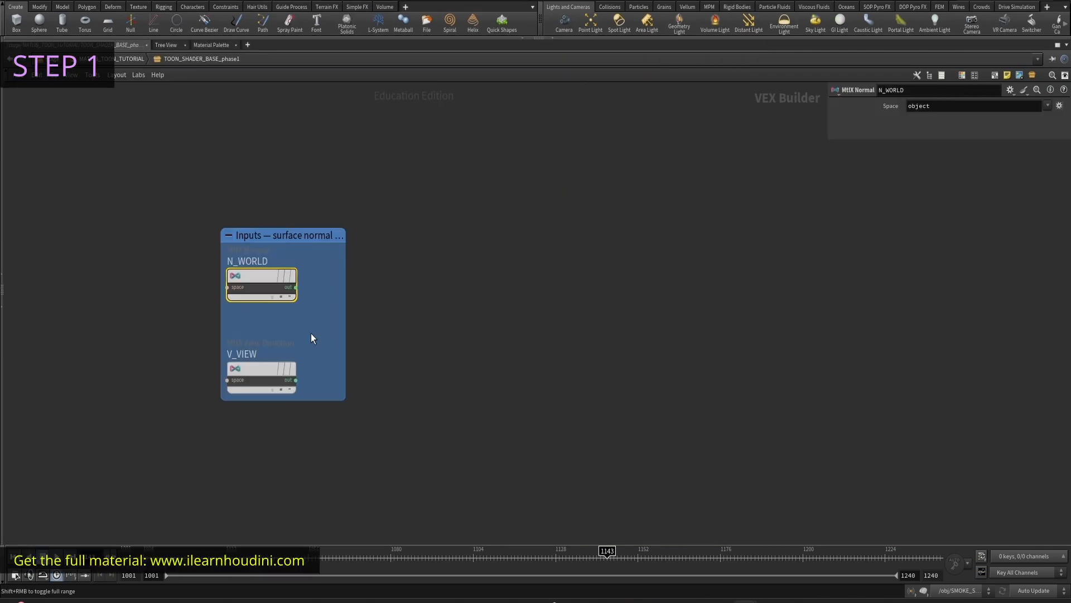
- Enlarge the parameter area and inspect the settings of the V_VIEW, LIGHT_DIR and L_NORMALIZE nodes
{"action": "left_click", "coordinate": [274, 387]}
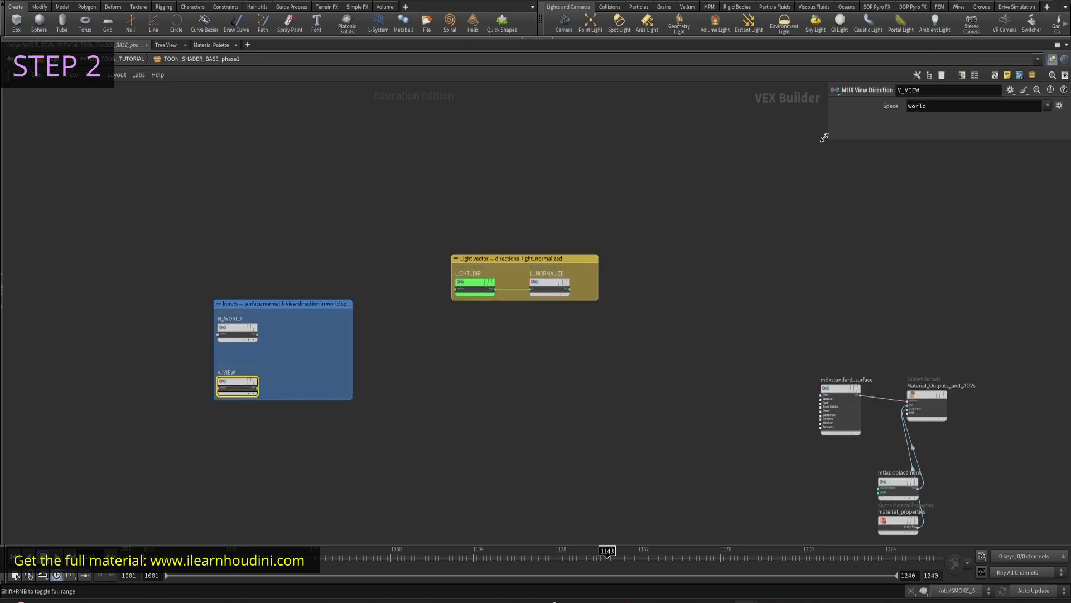
{"action": "left_click_drag", "start_coordinate": [824, 138], "coordinate": [784, 304]}
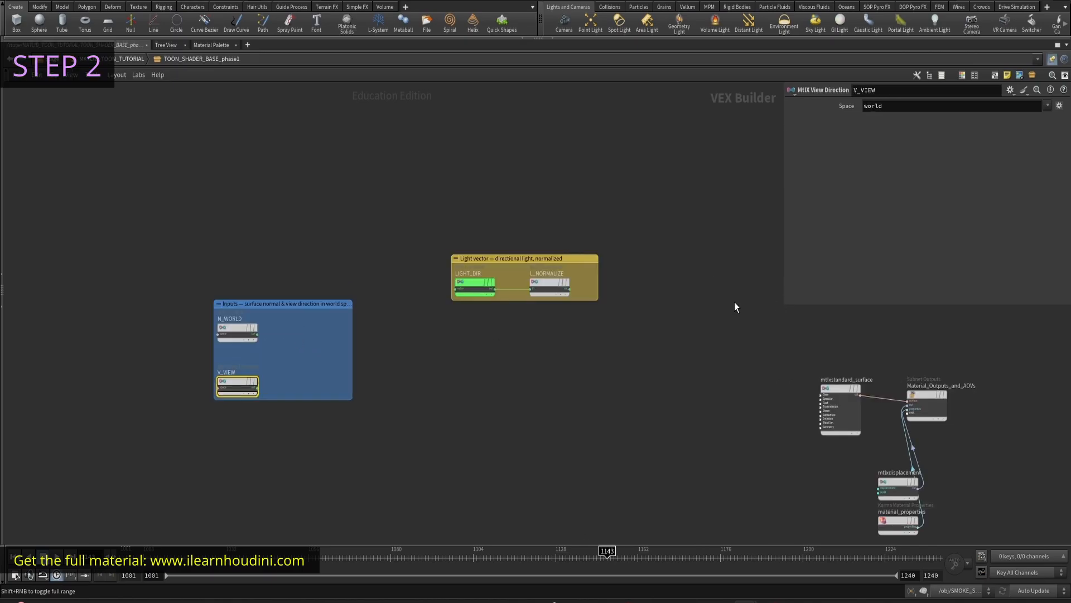
{"action": "left_click_drag", "start_coordinate": [490, 316], "coordinate": [482, 290]}
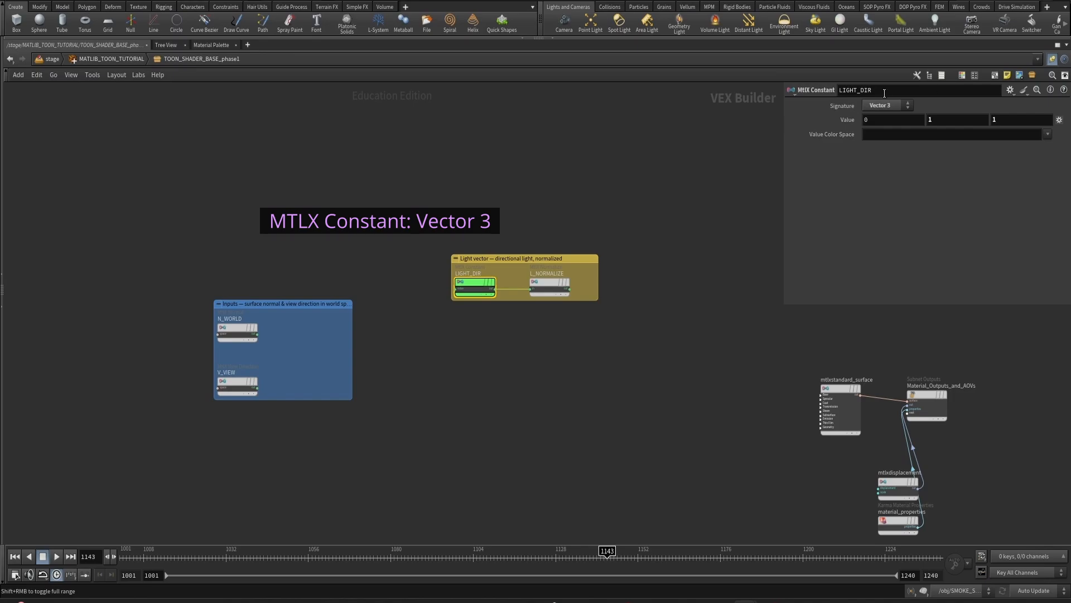
{"action": "left_click_drag", "start_coordinate": [574, 316], "coordinate": [565, 293]}
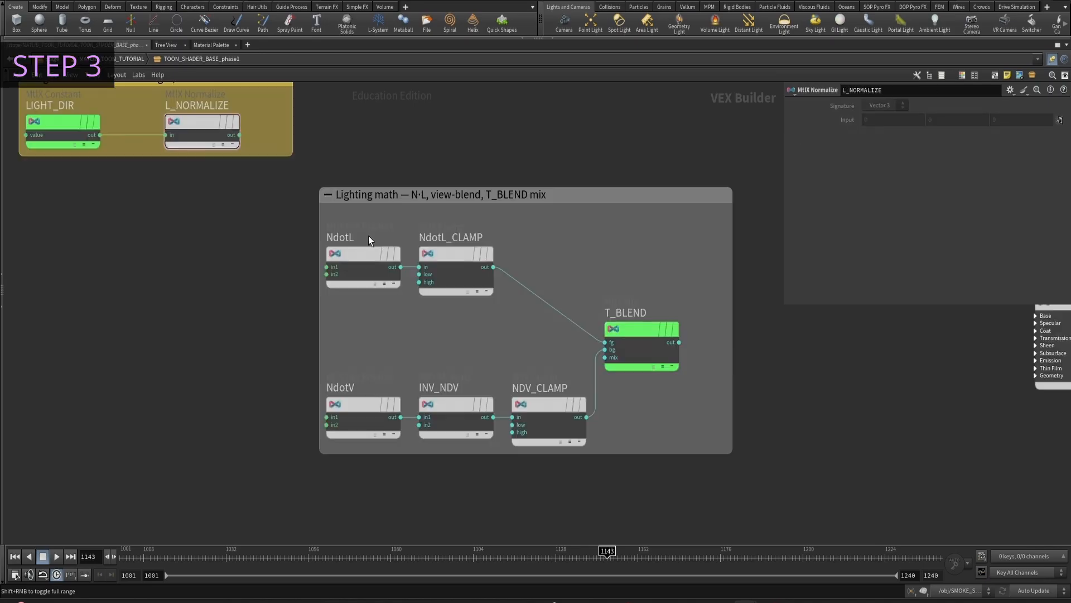
- Inspect the parameters of the dot product, clamp, multiply and T_BLEND mix nodes in the Lighting math group
{"action": "left_click", "coordinate": [359, 270]}
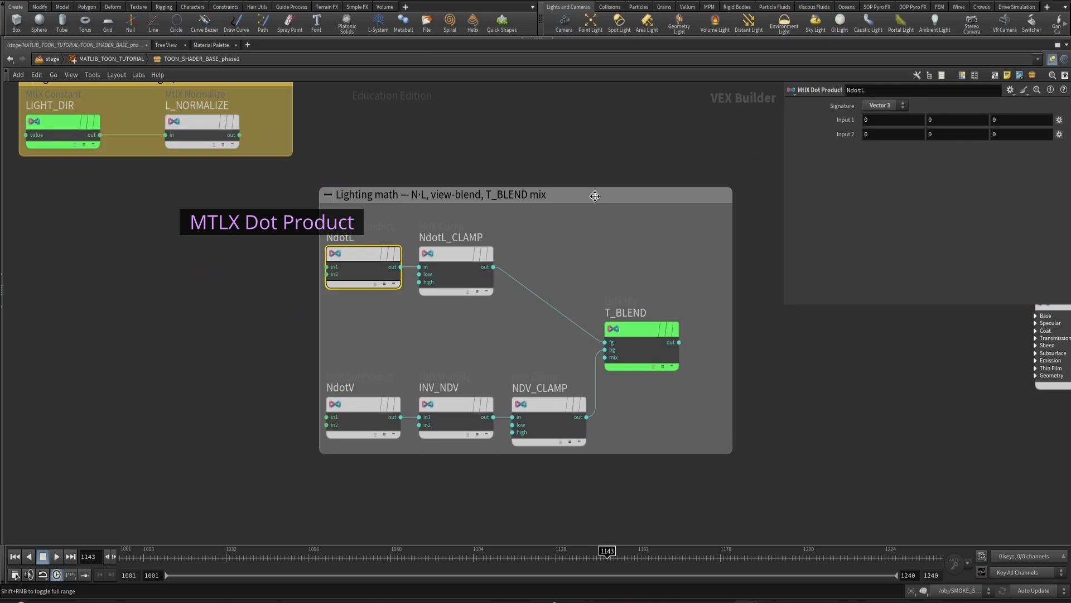
{"action": "left_click", "coordinate": [336, 437]}
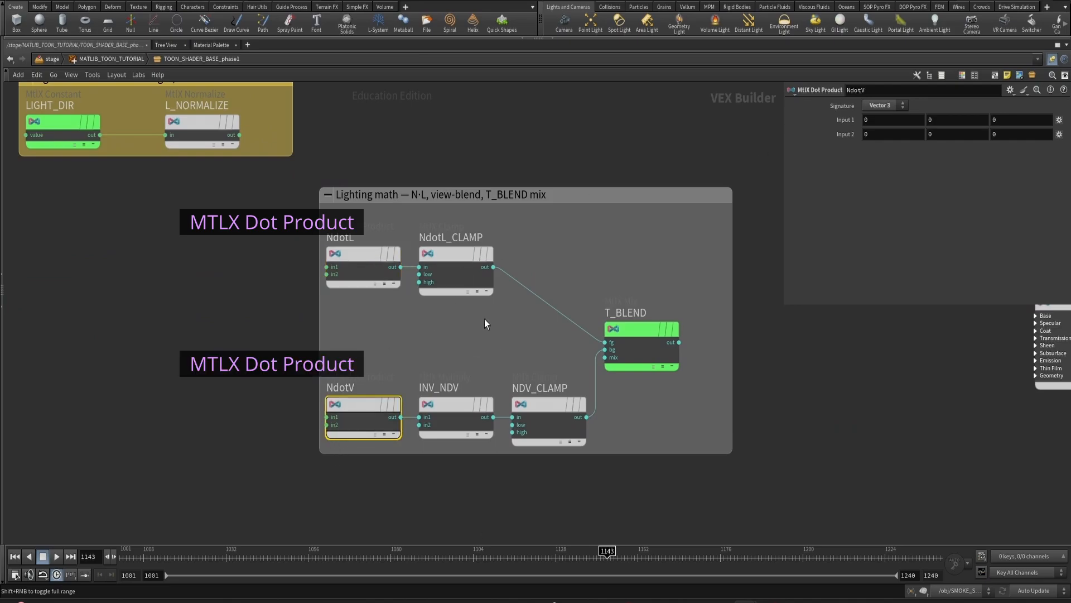
{"action": "left_click", "coordinate": [470, 292]}
{"action": "left_click", "coordinate": [456, 410]}
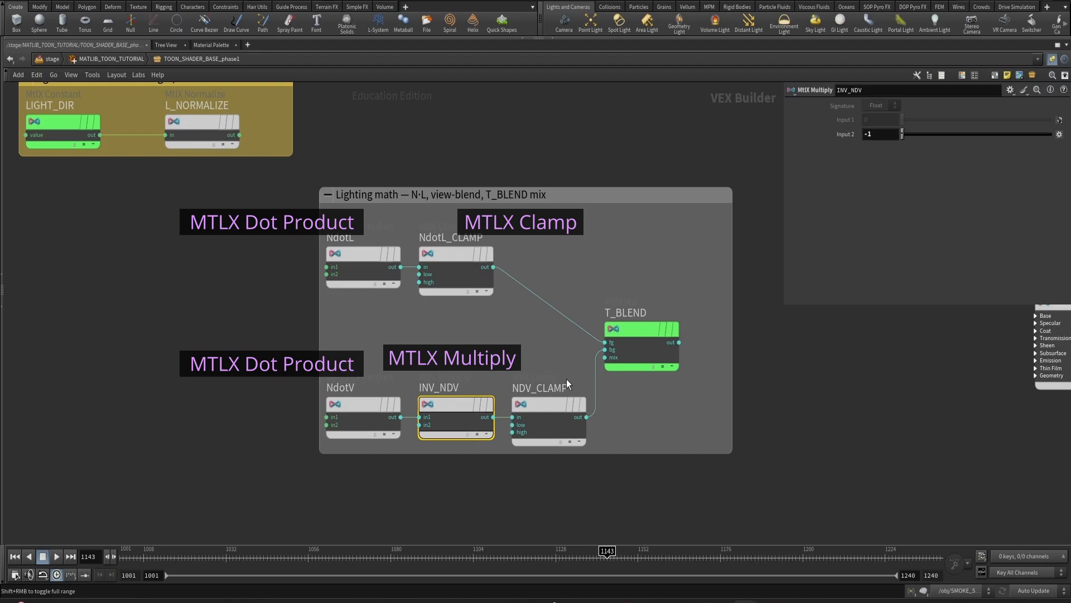
{"action": "left_click", "coordinate": [546, 427]}
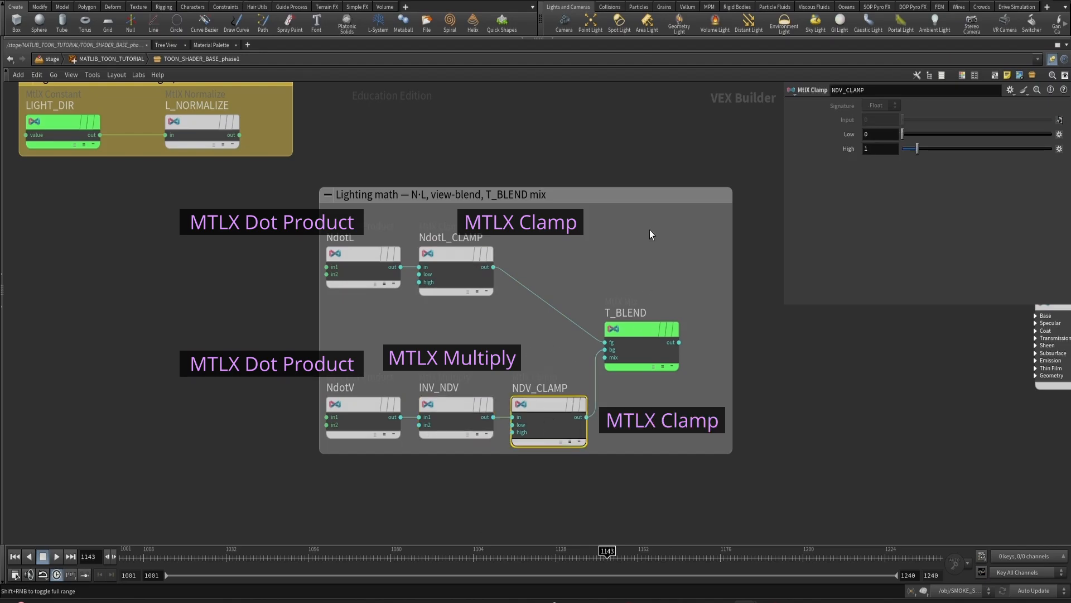
{"action": "left_click", "coordinate": [640, 318]}
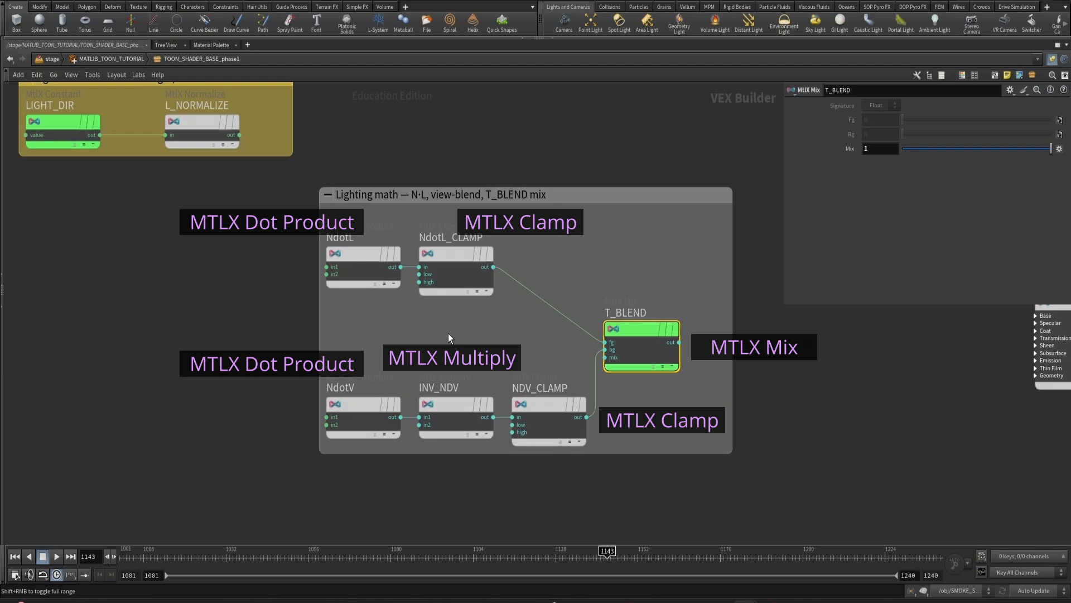
- Connect L_NORMALIZE's output to in2 of NdotL and N_WORLD's output to in1 of NdotL
{"action": "left_click", "coordinate": [446, 214]}
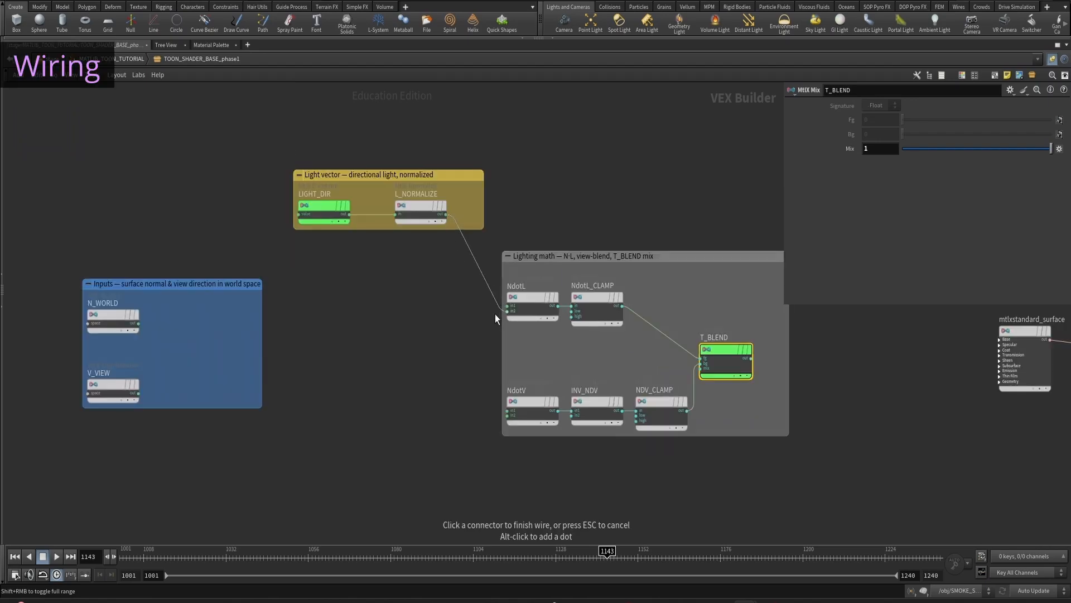
{"action": "left_click", "coordinate": [507, 309]}
{"action": "left_click", "coordinate": [507, 306]}
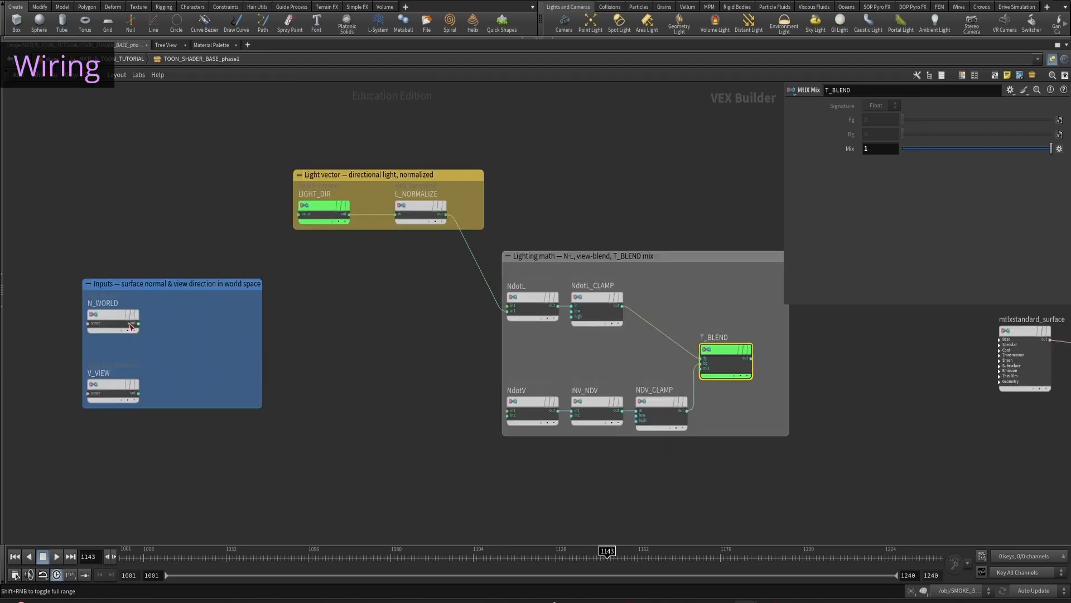
{"action": "left_click", "coordinate": [139, 323]}
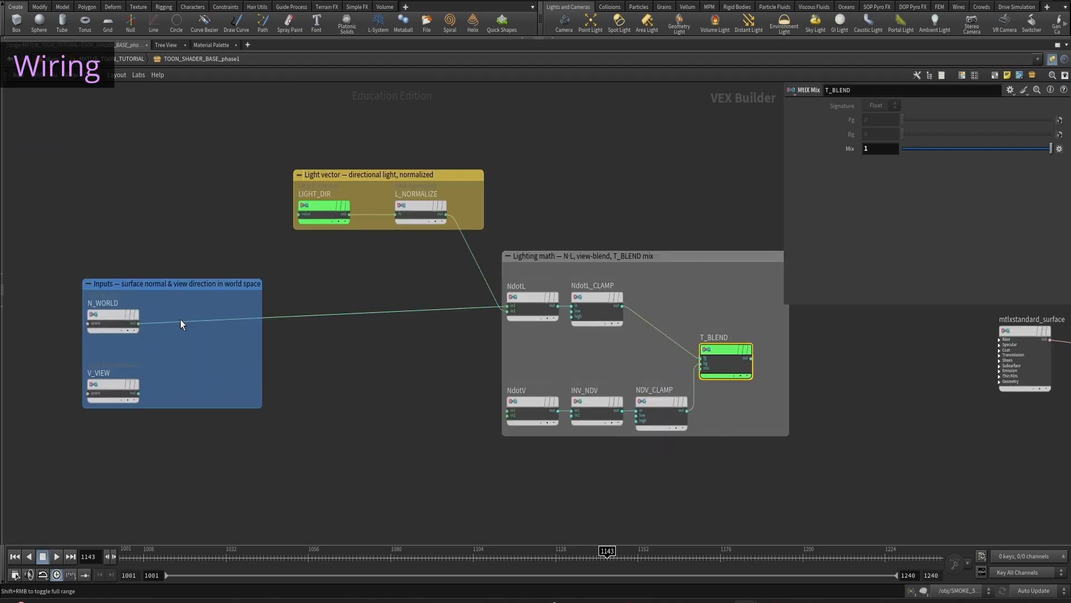
- Connect N_WORLD's output to in1 of NdotV and V_VIEW's output to in2 of NdotV
{"action": "left_click", "coordinate": [138, 323]}
{"action": "left_click", "coordinate": [507, 410]}
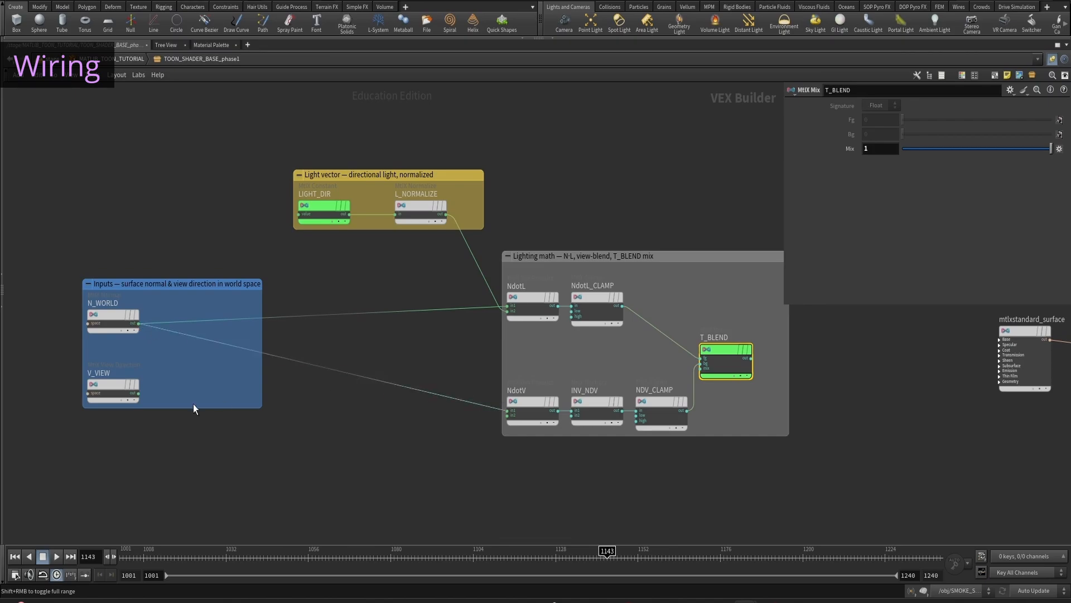
{"action": "left_click", "coordinate": [139, 393]}
{"action": "left_click", "coordinate": [507, 415]}
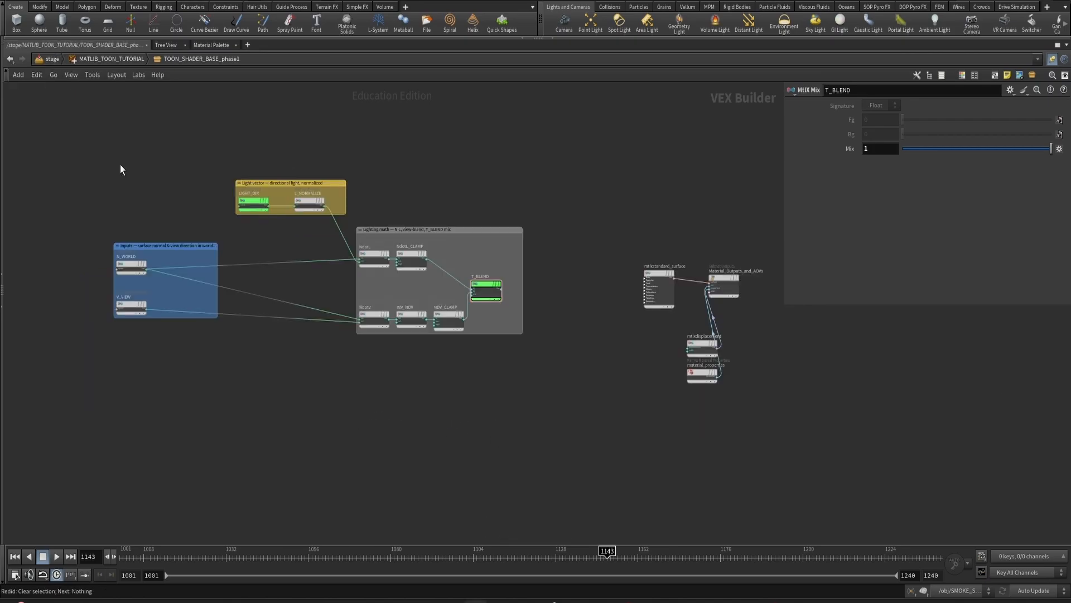
- Select the Inputs, Light vector and Lighting math groups with their nodes and move them together away from the output nodes
{"action": "left_click_drag", "start_coordinate": [119, 164], "coordinate": [445, 359]}
{"action": "middle_click_drag", "start_coordinate": [380, 383], "coordinate": [506, 396]}
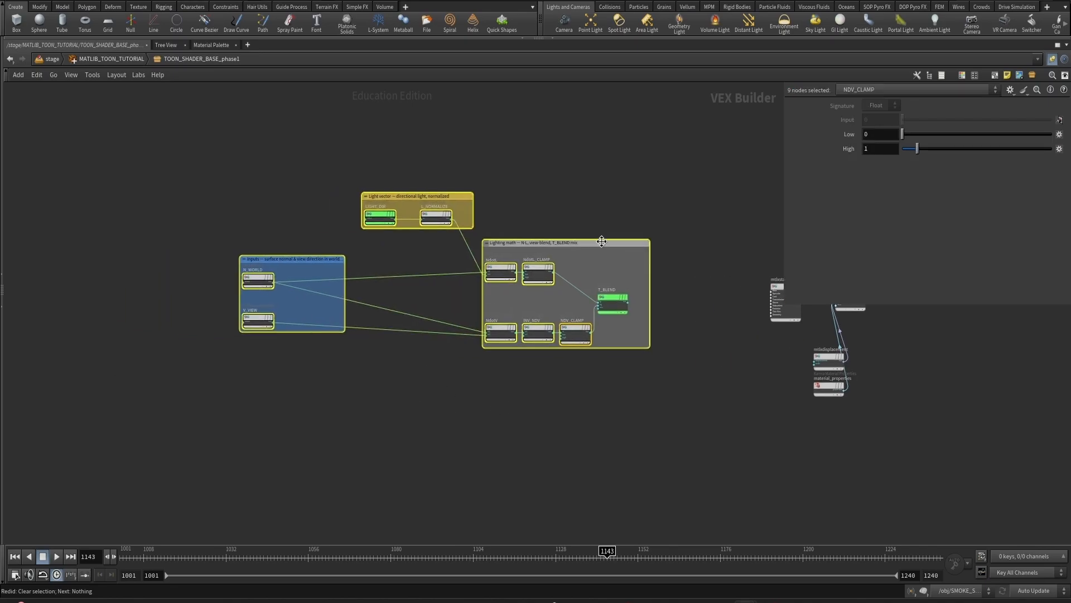
{"action": "left_click_drag", "start_coordinate": [601, 241], "coordinate": [399, 257]}
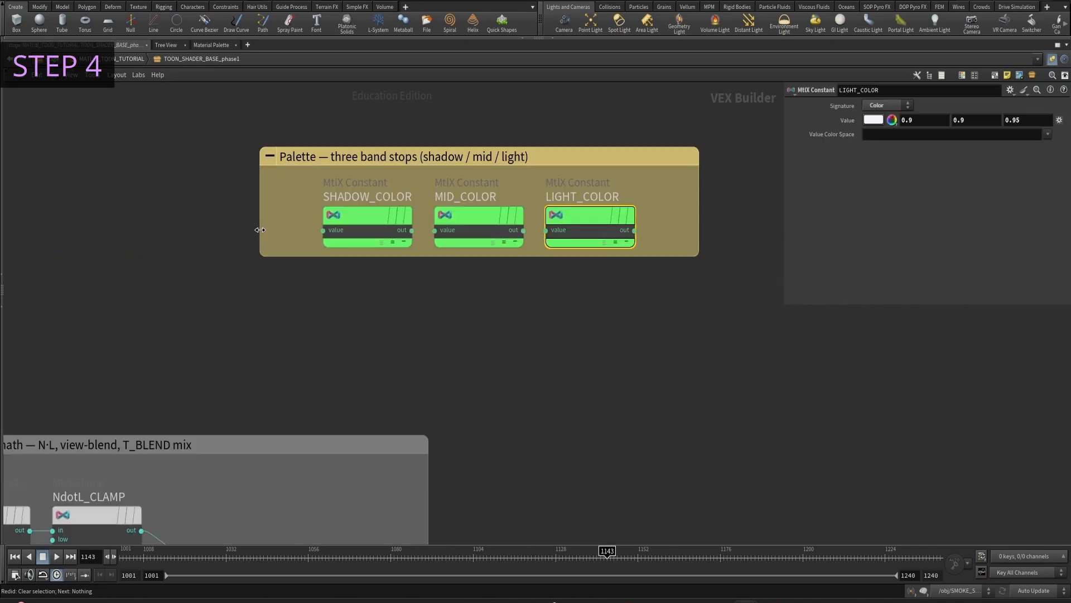
- Inspect the settings of the palette's MtlX Constant colour nodes and of the IFG_SHADOW and IFG_LIGHT comparison nodes
{"action": "left_click", "coordinate": [388, 194]}
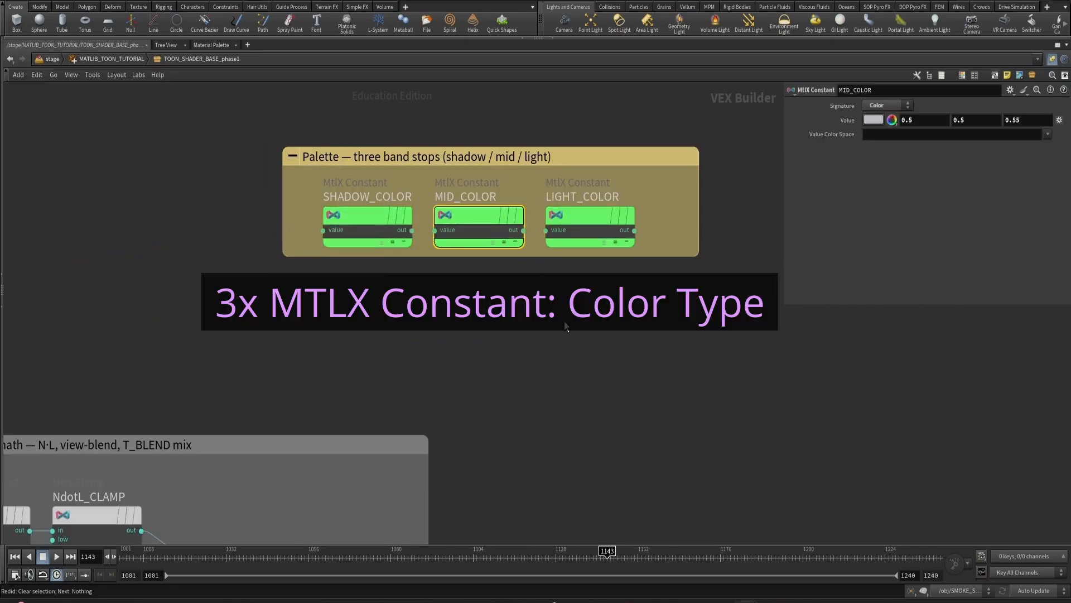
{"action": "left_click", "coordinate": [594, 237]}
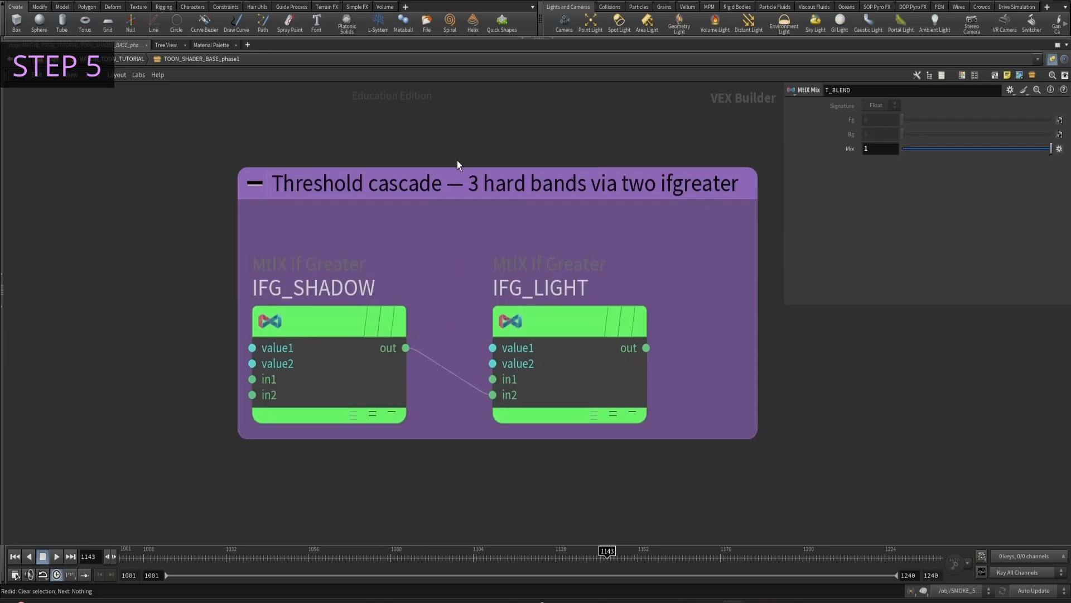
{"action": "left_click", "coordinate": [404, 301]}
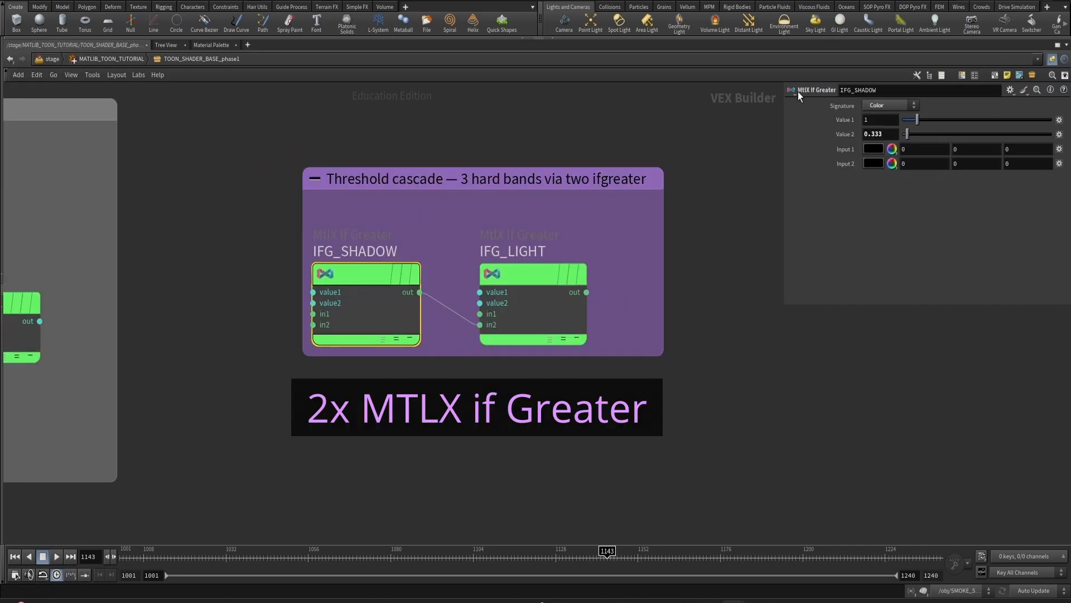
{"action": "left_click", "coordinate": [524, 294]}
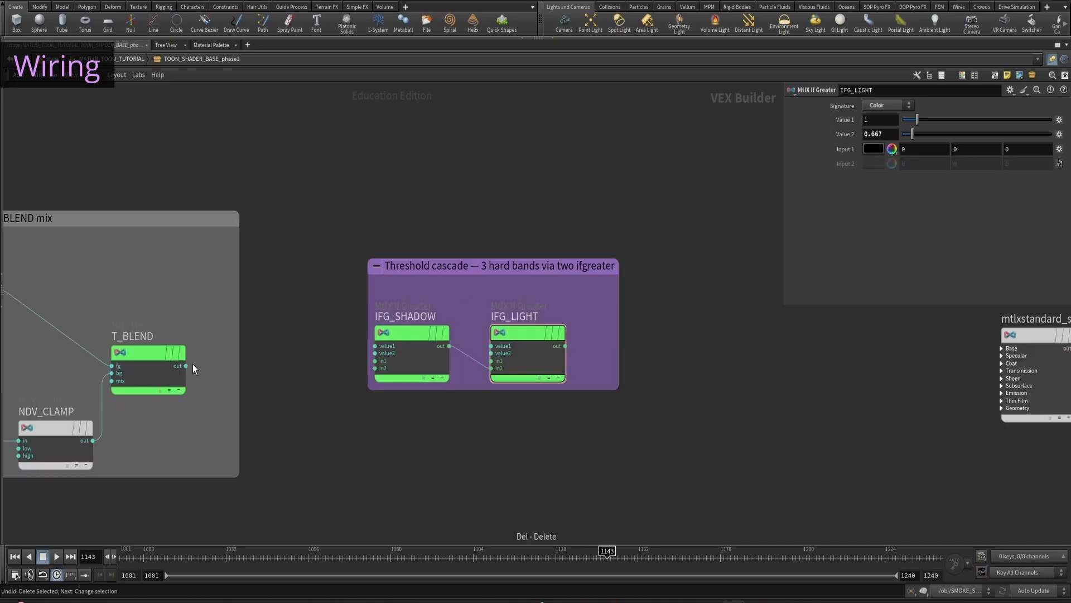
- Connect T_BLEND's output to value1 of IFG_SHADOW and wire SHADOW_COLOR and MID_COLOR into the same node
{"action": "left_click", "coordinate": [186, 365]}
{"action": "left_click", "coordinate": [374, 346]}
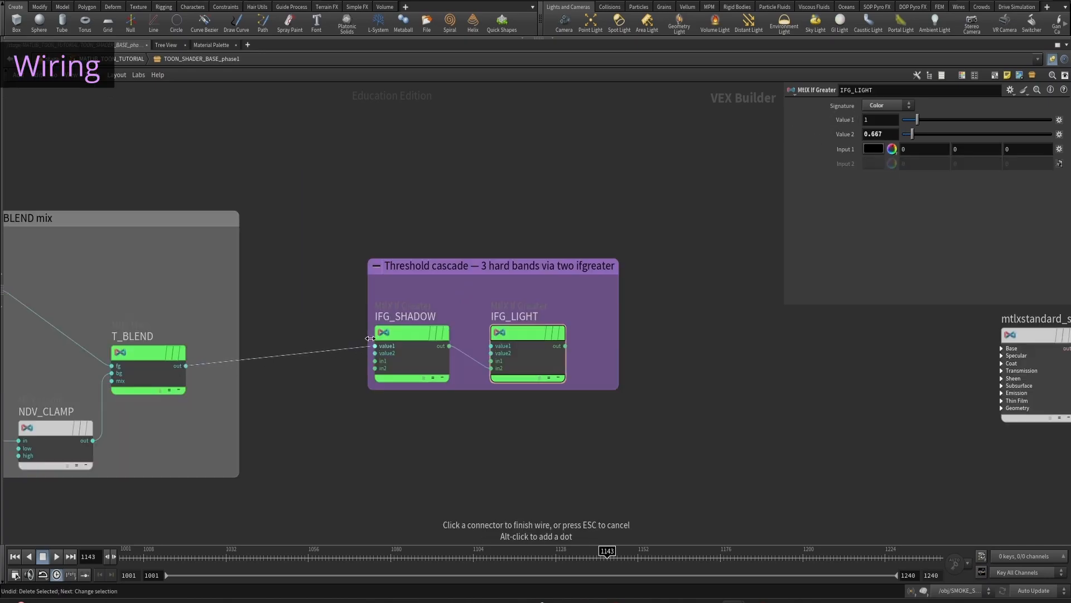
{"action": "scroll", "coordinate": [300, 249], "scroll_direction": "down", "scroll_amount": 3}
{"action": "left_click", "coordinate": [262, 116]}
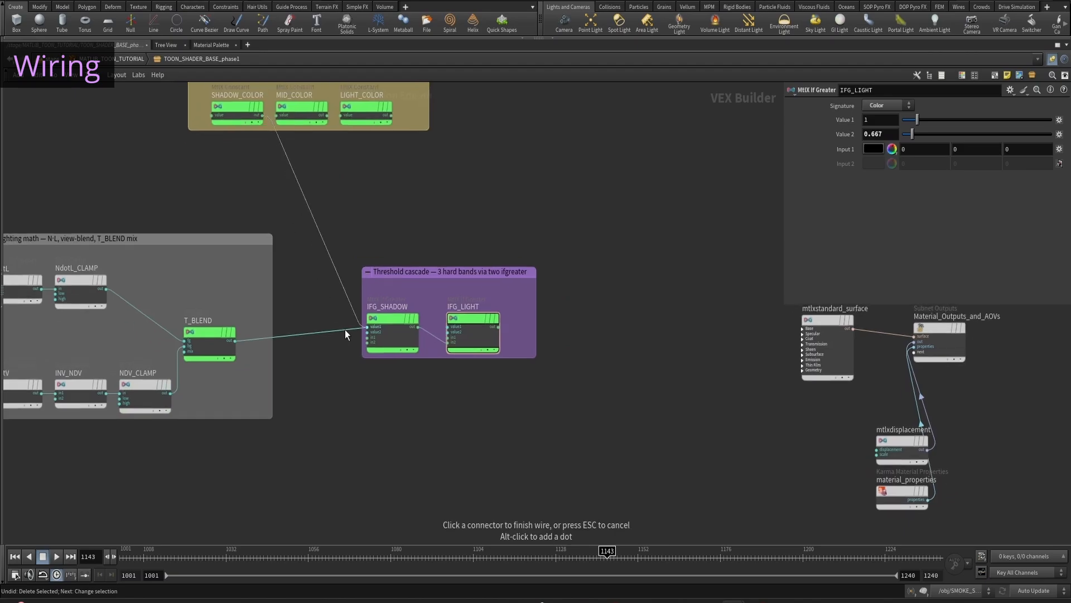
{"action": "left_click", "coordinate": [363, 332]}
{"action": "left_click", "coordinate": [327, 115]}
{"action": "left_click", "coordinate": [367, 337]}
- Connect T_BLEND's output to value1 of IFG_LIGHT, routing the wire through a dot placed between the two groups
{"action": "left_click", "coordinate": [235, 340]}
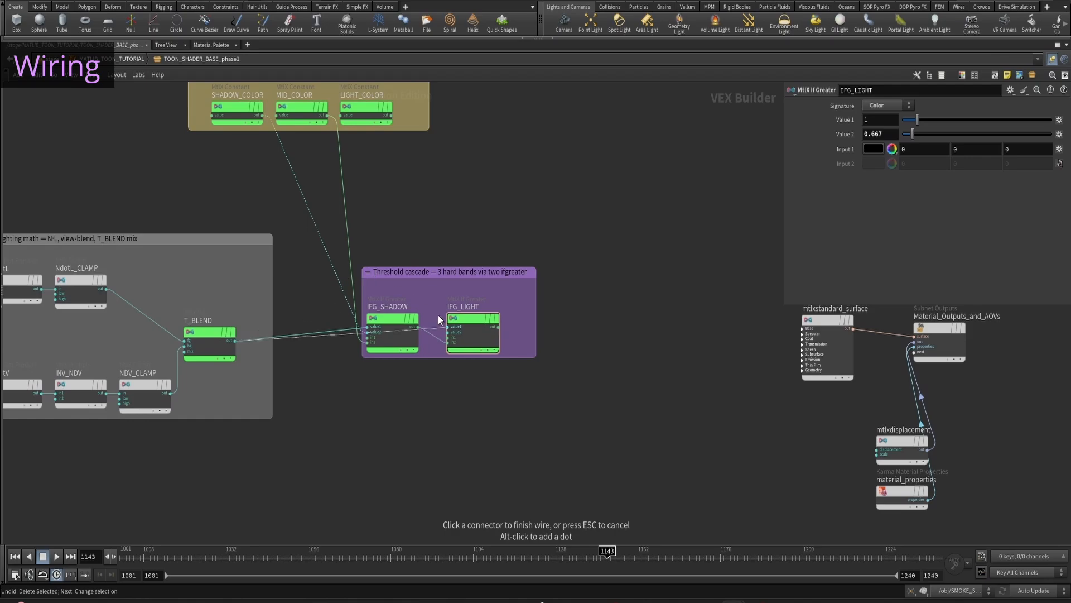
{"action": "left_click", "coordinate": [300, 277], "text": "alt"}
{"action": "left_click", "coordinate": [448, 326]}
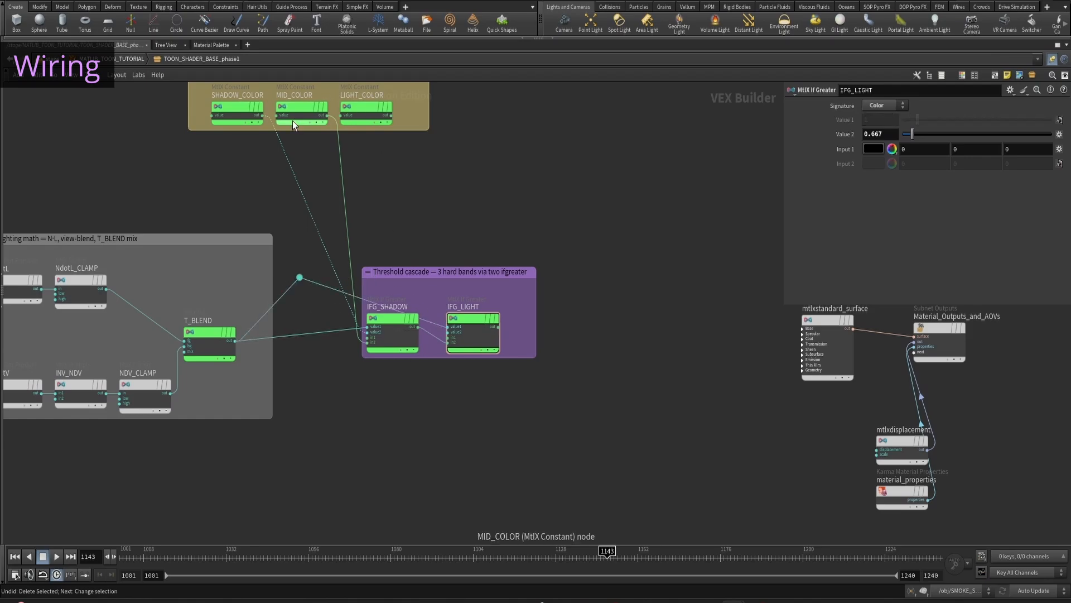
- Connect LIGHT_COLOR to in1 of IFG_LIGHT, and move all the wired groups together away from the output nodes
{"action": "left_click", "coordinate": [391, 116]}
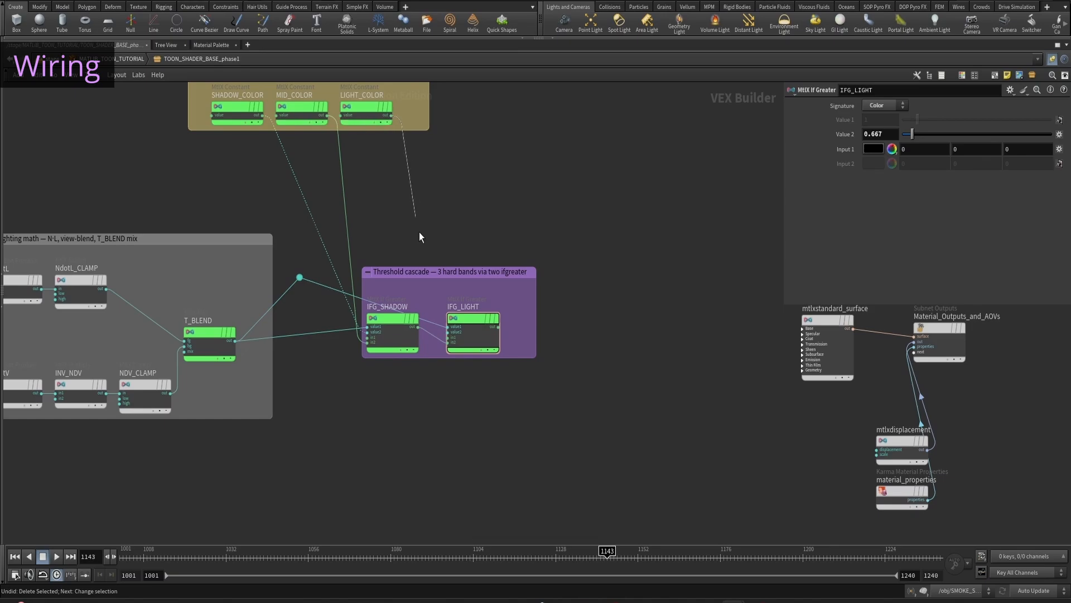
{"action": "left_click", "coordinate": [453, 337]}
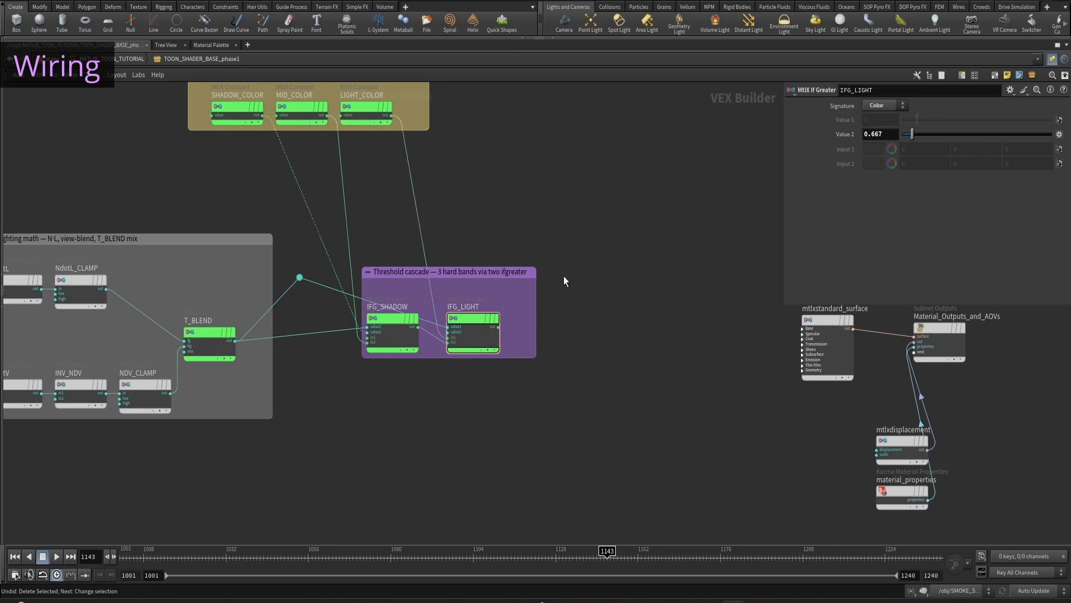
{"action": "left_click_drag", "start_coordinate": [219, 130], "coordinate": [654, 369]}
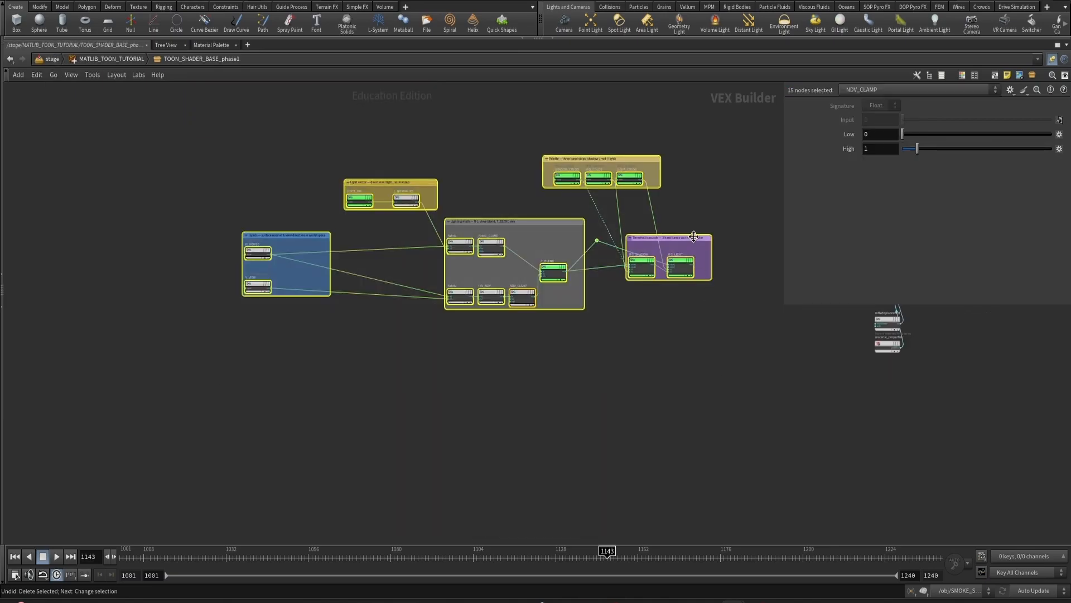
{"action": "left_click_drag", "start_coordinate": [690, 232], "coordinate": [441, 237]}
- Inspect the settings of the BANDS_MUL, BANDS_FLOOR, BANDS_DIV and RAMP_MIX nodes in the Ramp mode group
{"action": "scroll", "coordinate": [527, 247], "scroll_direction": "up", "scroll_amount": 2}
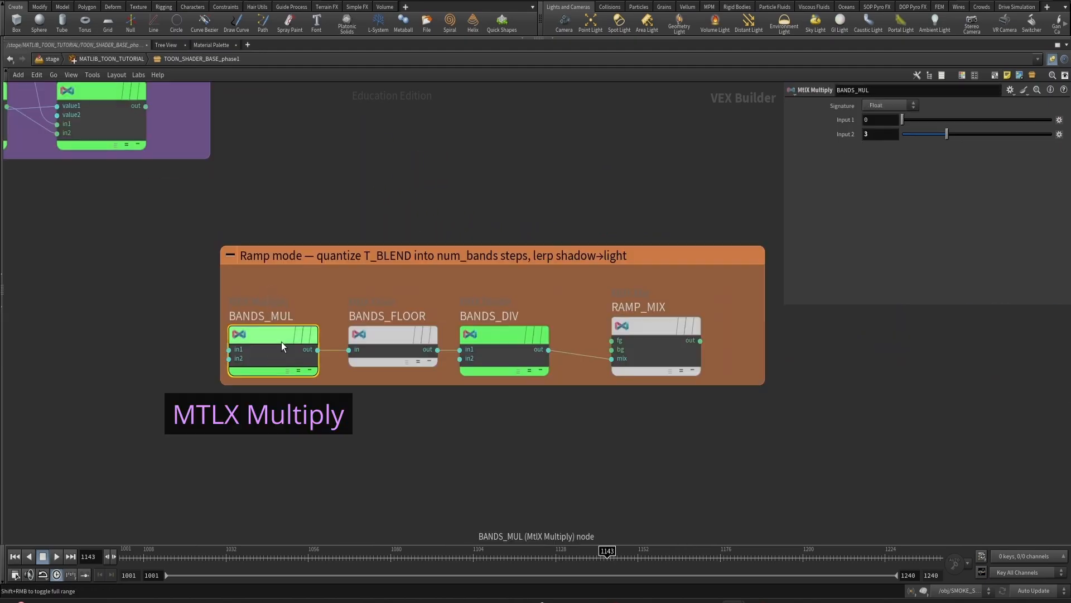
{"action": "left_click", "coordinate": [393, 334]}
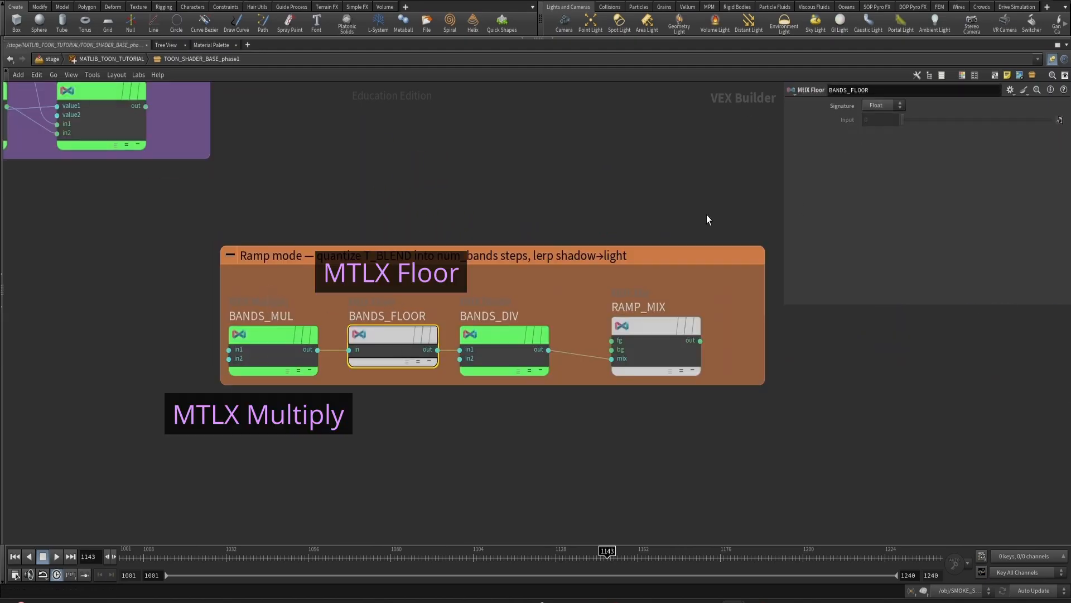
{"action": "left_click", "coordinate": [521, 345]}
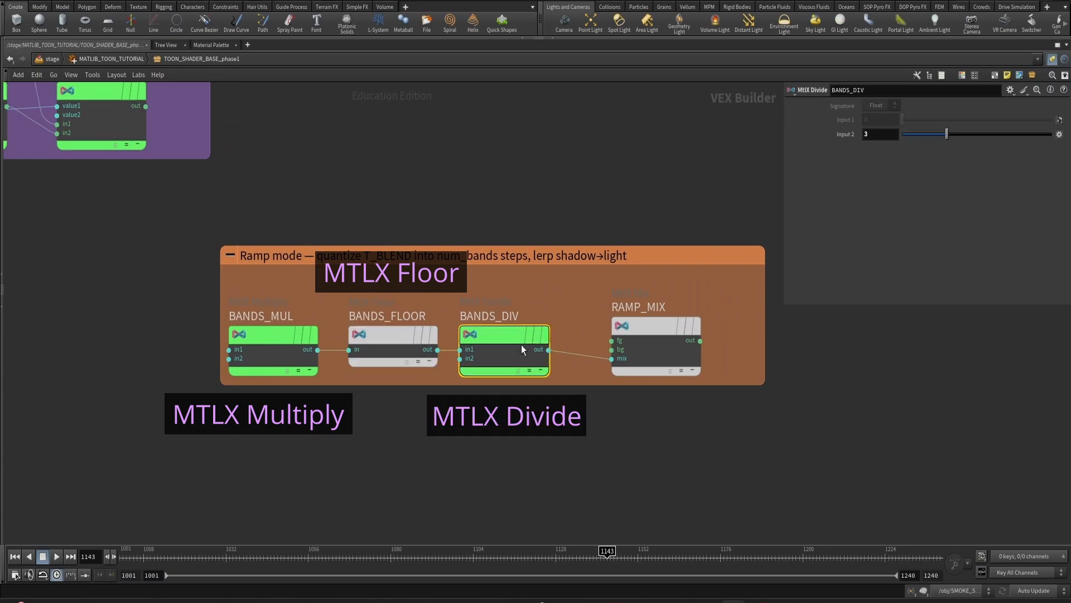
{"action": "left_click", "coordinate": [654, 357]}
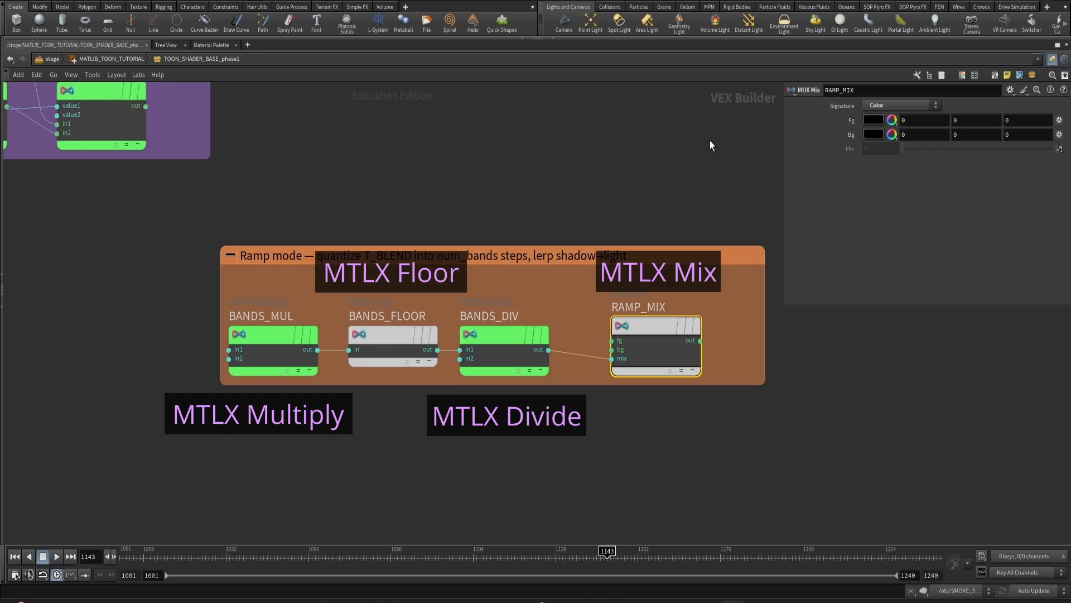
- Connect SHADOW_COLOR's output to bg of RAMP_MIX, routing the wire through a dot placed beside the palette group
{"action": "scroll", "coordinate": [641, 148], "scroll_direction": "down", "scroll_amount": 5}
{"action": "middle_click_drag", "start_coordinate": [521, 151], "coordinate": [546, 203]}
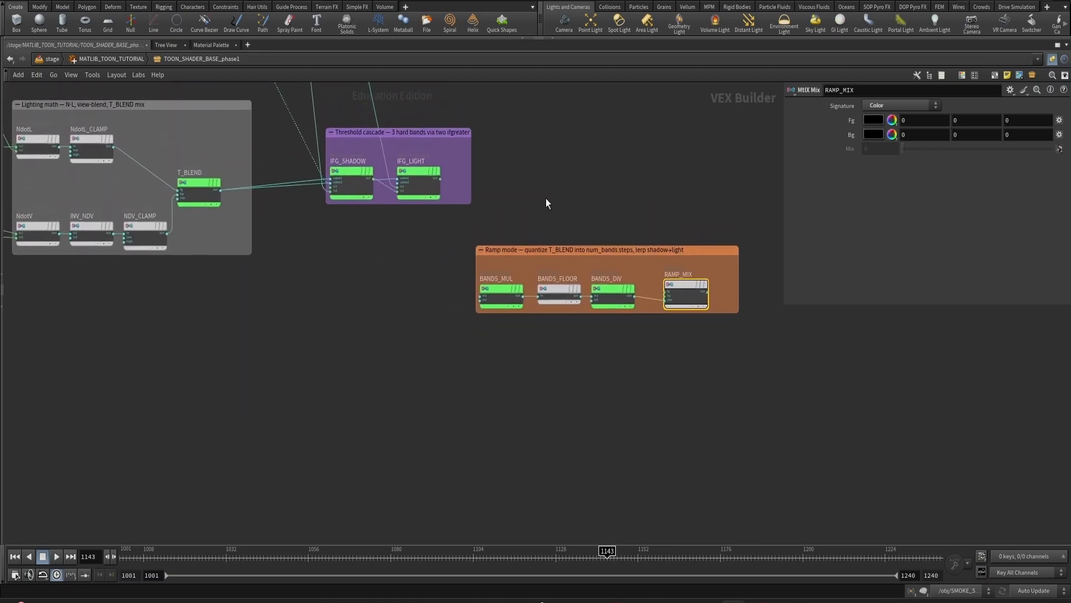
{"action": "scroll", "coordinate": [546, 199], "scroll_direction": "down", "scroll_amount": 1}
{"action": "left_click", "coordinate": [530, 170]}
{"action": "middle_click_drag", "start_coordinate": [528, 166], "coordinate": [522, 251]}
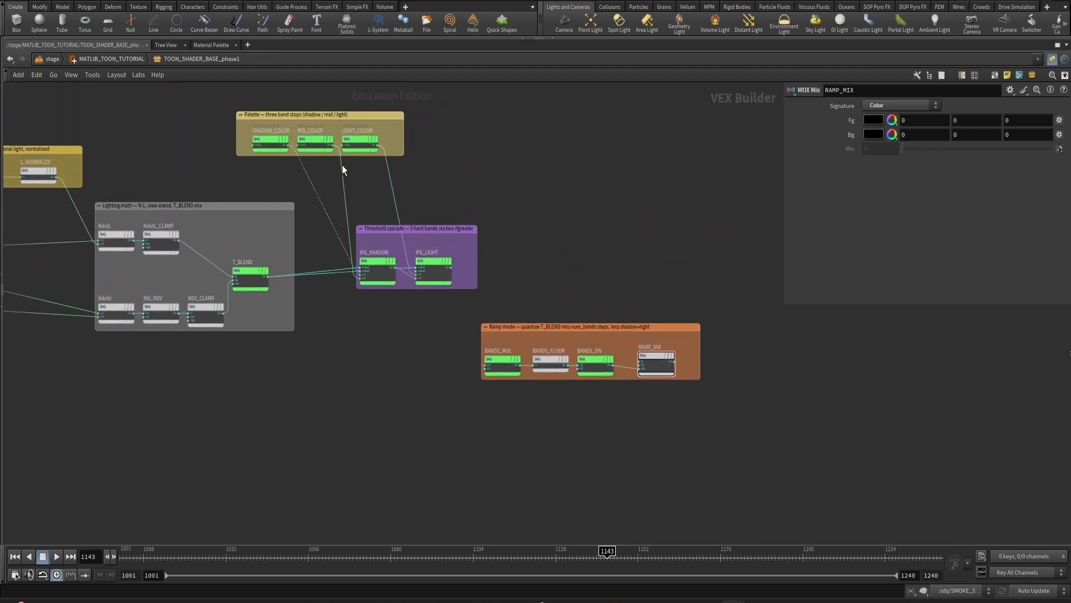
{"action": "left_click", "coordinate": [290, 150]}
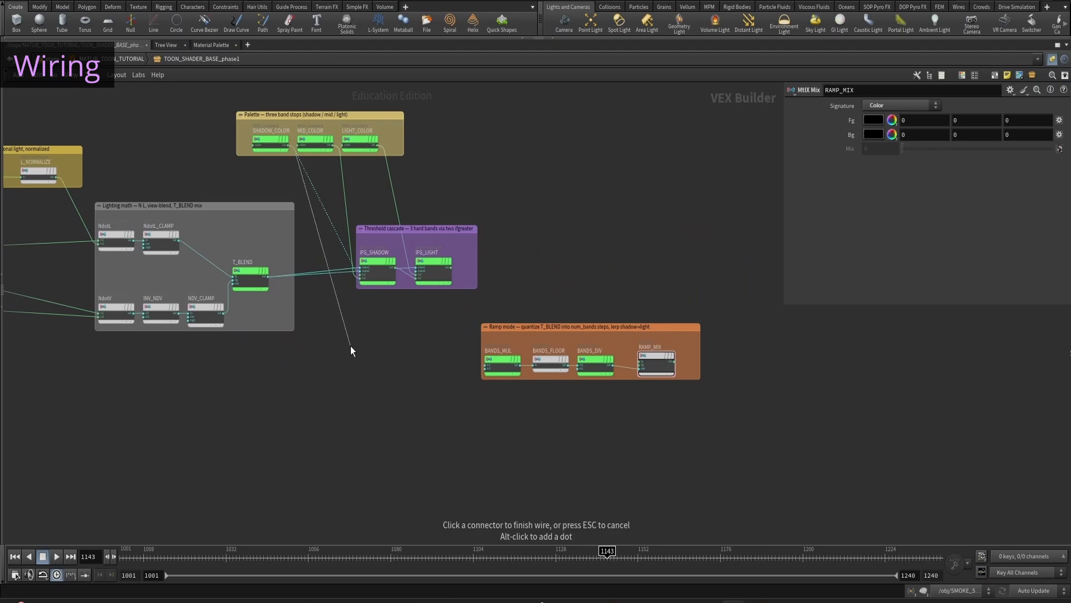
{"action": "left_click", "coordinate": [490, 161], "text": "alt"}
{"action": "scroll", "coordinate": [614, 350], "scroll_direction": "up", "scroll_amount": 3}
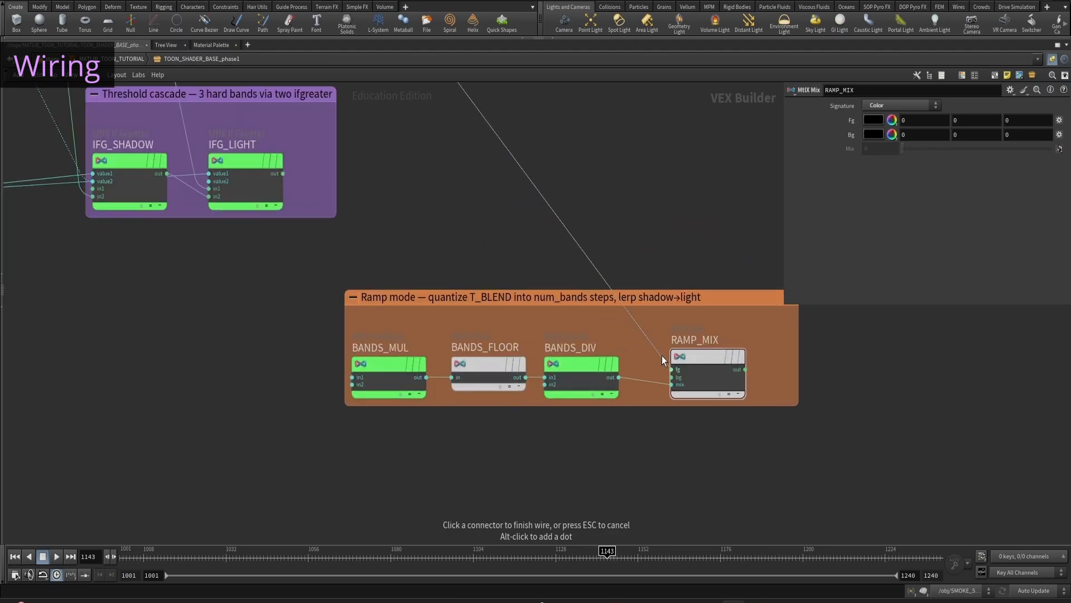
{"action": "left_click", "coordinate": [671, 377]}
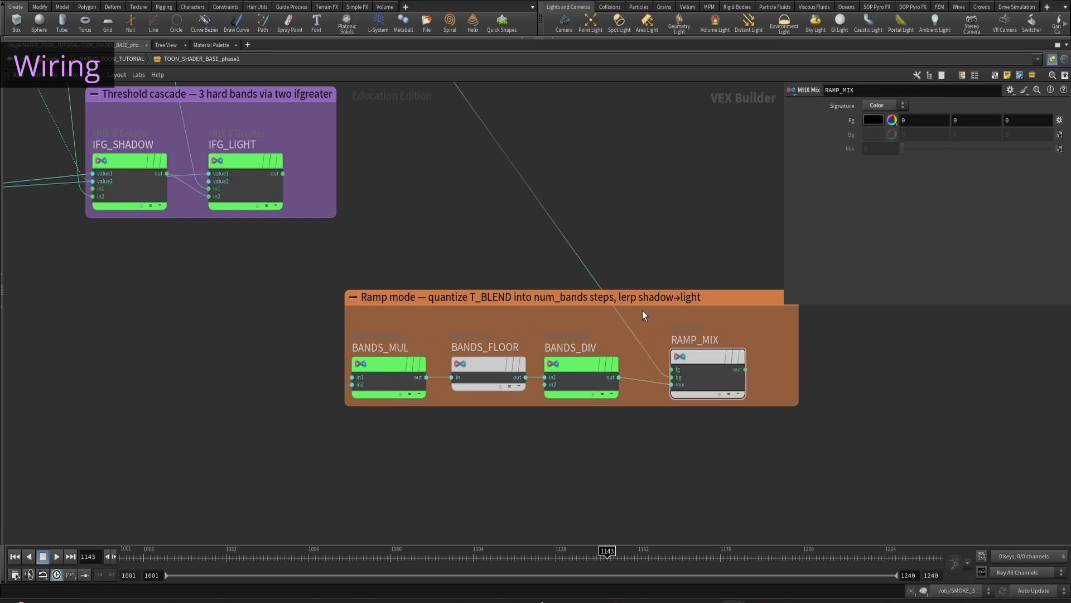
- Connect LIGHT_COLOR's output to fg of RAMP_MIX, routing the wire through its own dot above the Ramp mode group
{"action": "scroll", "coordinate": [643, 316], "scroll_direction": "down", "scroll_amount": 3}
{"action": "left_click", "coordinate": [435, 167]}
{"action": "left_click", "coordinate": [692, 191], "text": "alt"}
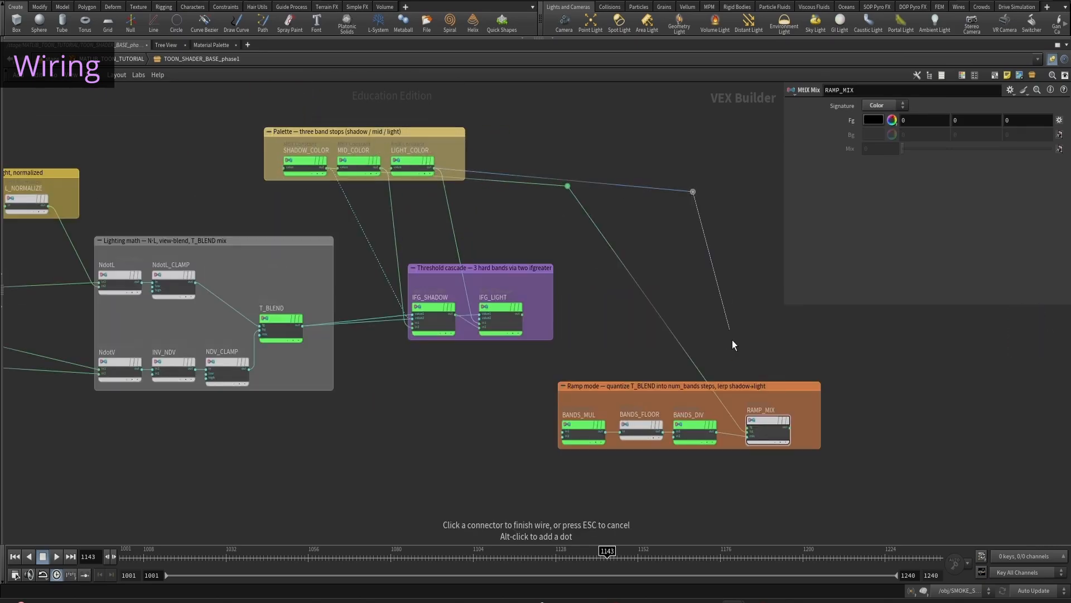
{"action": "scroll", "coordinate": [746, 417], "scroll_direction": "up", "scroll_amount": 3}
{"action": "left_click", "coordinate": [740, 447]}
{"action": "scroll", "coordinate": [614, 317], "scroll_direction": "down", "scroll_amount": 3}
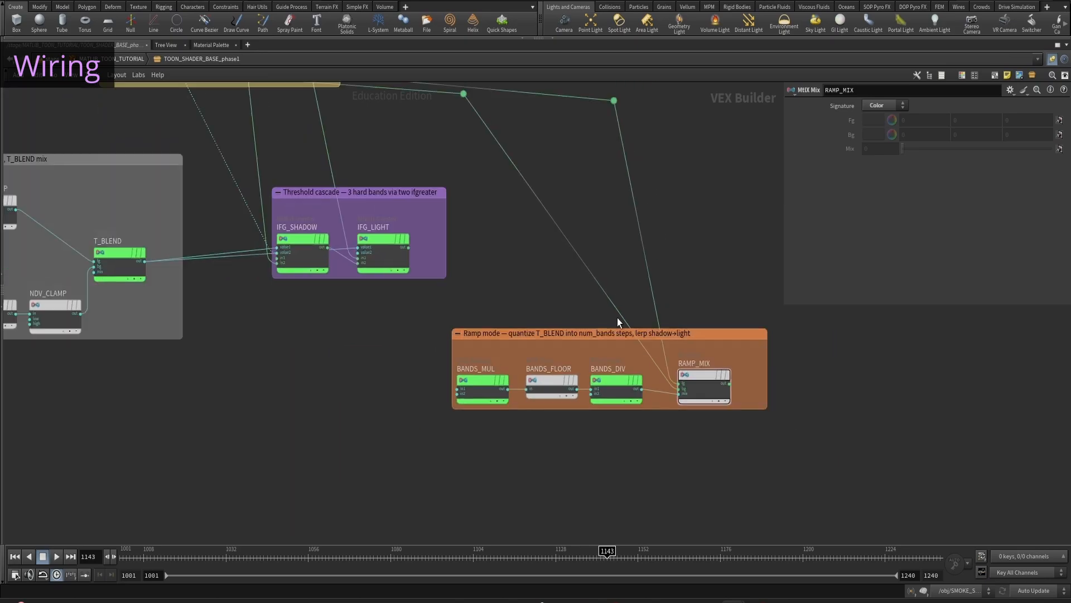
- Connect T_BLEND's output to in1 of BANDS_MUL, routing the wire through a dot below the Threshold cascade group
{"action": "scroll", "coordinate": [617, 317], "scroll_direction": "down", "scroll_amount": 2}
{"action": "middle_click_drag", "start_coordinate": [500, 273], "coordinate": [545, 282]}
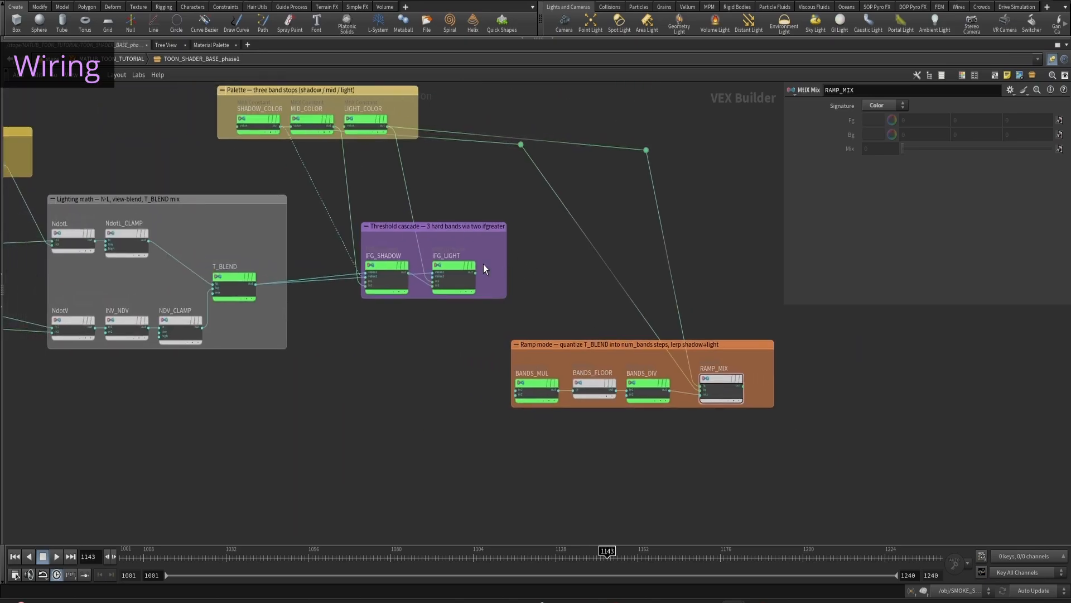
{"action": "left_click", "coordinate": [257, 284]}
{"action": "left_click", "coordinate": [366, 377], "text": "alt"}
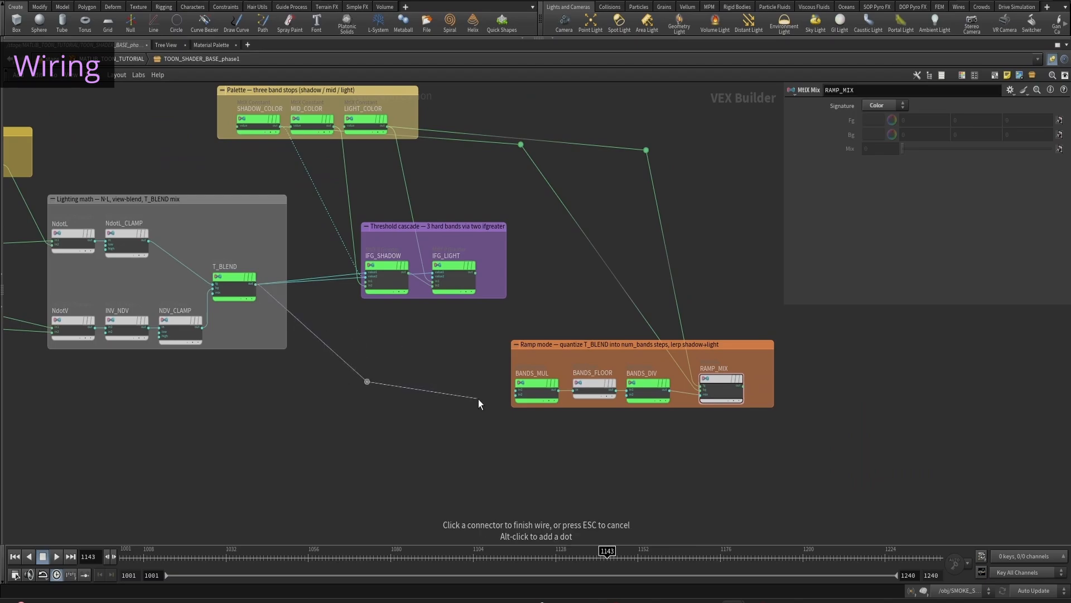
{"action": "scroll", "coordinate": [502, 393], "scroll_direction": "up", "scroll_amount": 5}
{"action": "left_click", "coordinate": [558, 383]}
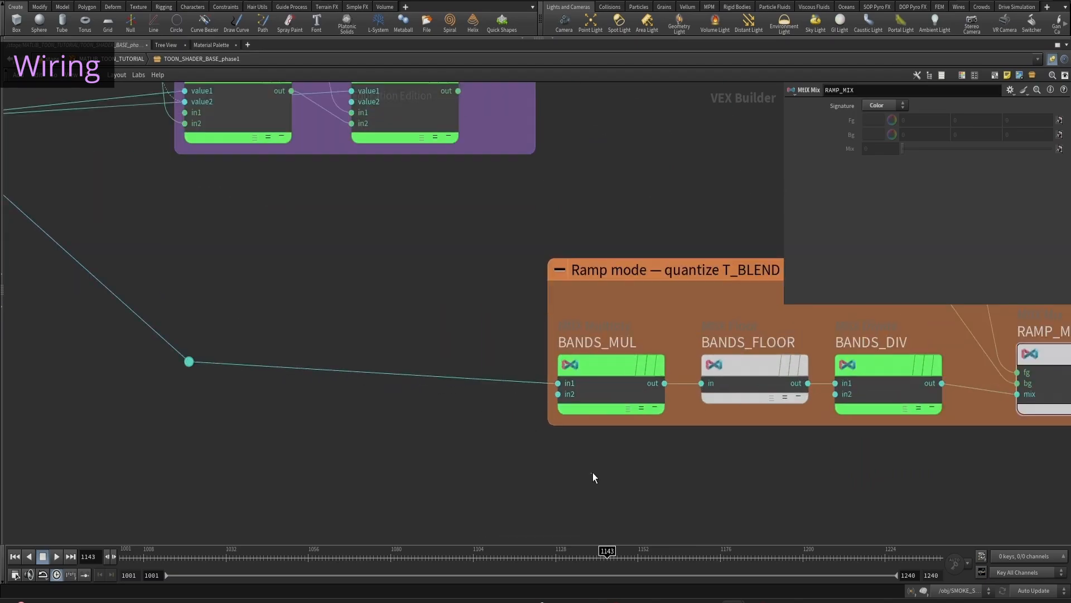
- Check the Input 2 values of the BANDS_MUL and BANDS_DIV nodes
{"action": "left_click", "coordinate": [601, 403]}
{"action": "middle_click_drag", "start_coordinate": [608, 468], "coordinate": [426, 444]}
{"action": "left_click", "coordinate": [697, 374]}
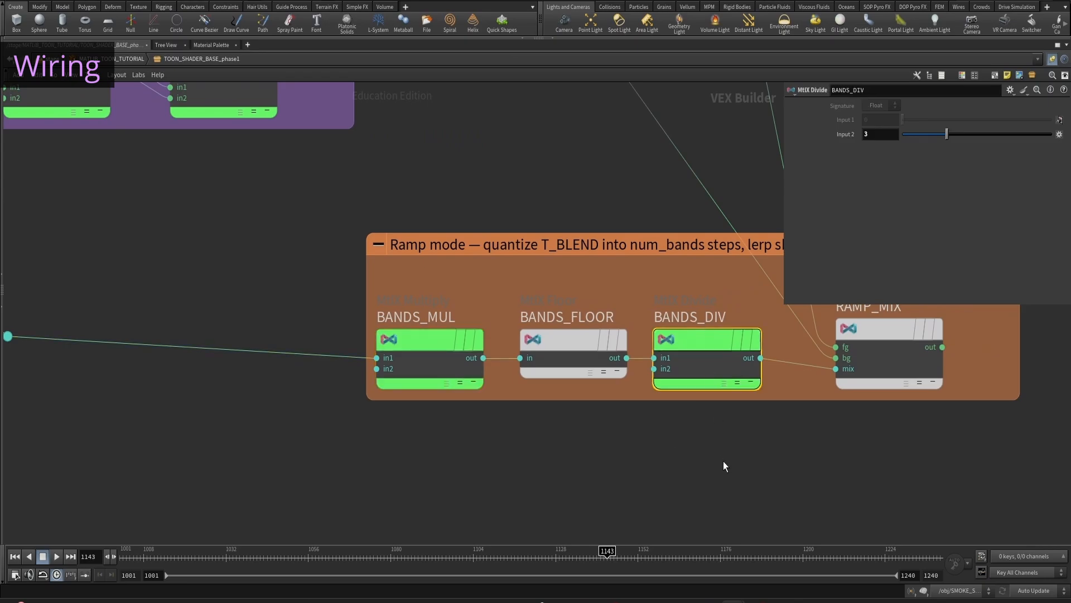
{"action": "middle_click_drag", "start_coordinate": [723, 461], "coordinate": [625, 456]}
{"action": "scroll", "coordinate": [644, 448], "scroll_direction": "down", "scroll_amount": 8}
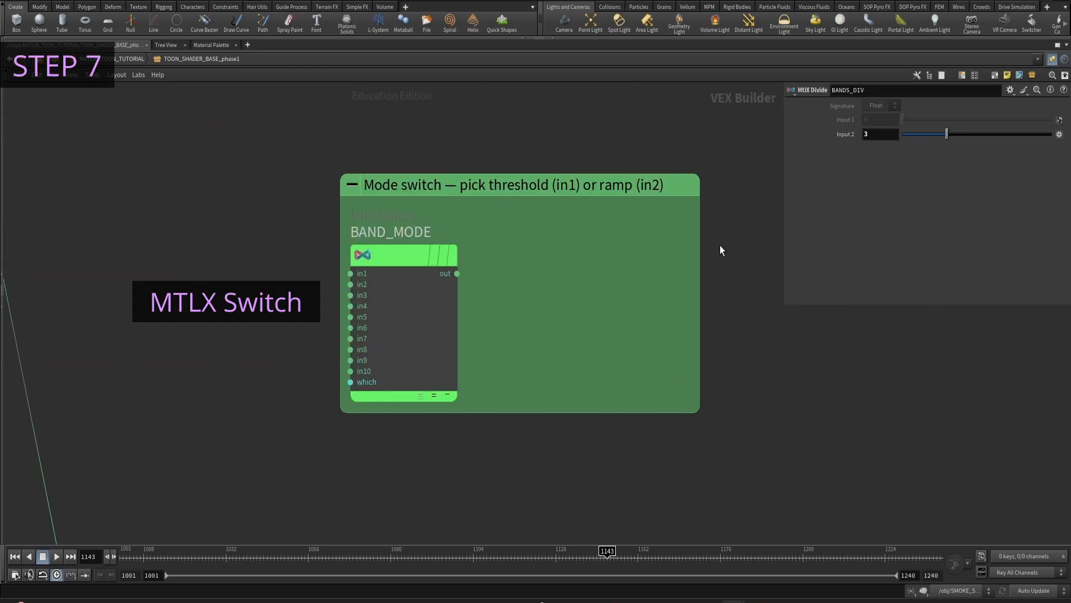
- Wire IFG_LIGHT's output into in1 and RAMP_MIX's output into in2 of the BAND_MODE switch
{"action": "left_click", "coordinate": [407, 316]}
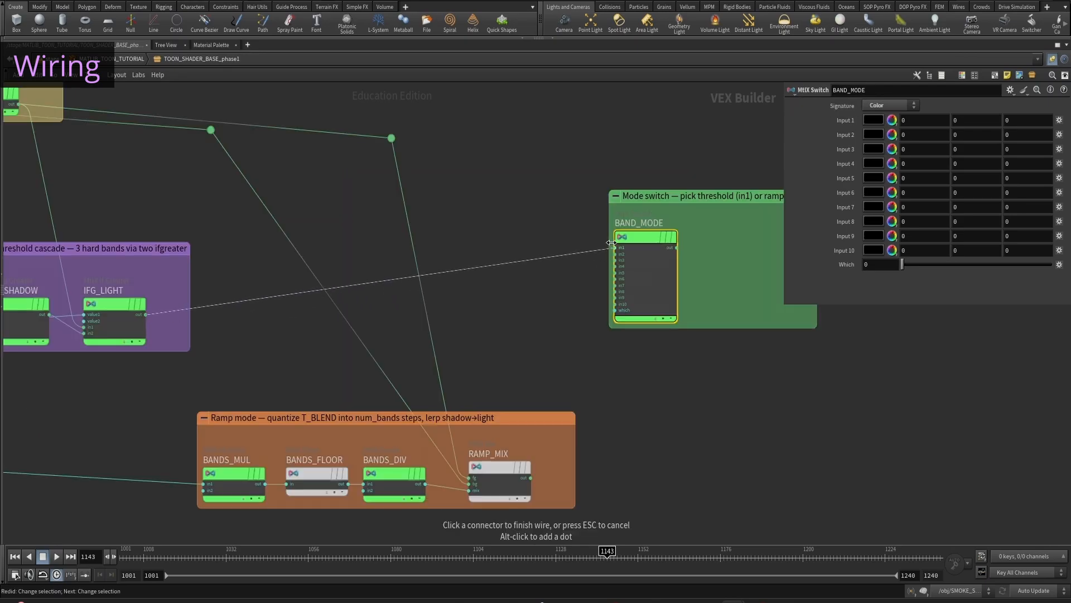
{"action": "left_click", "coordinate": [615, 247]}
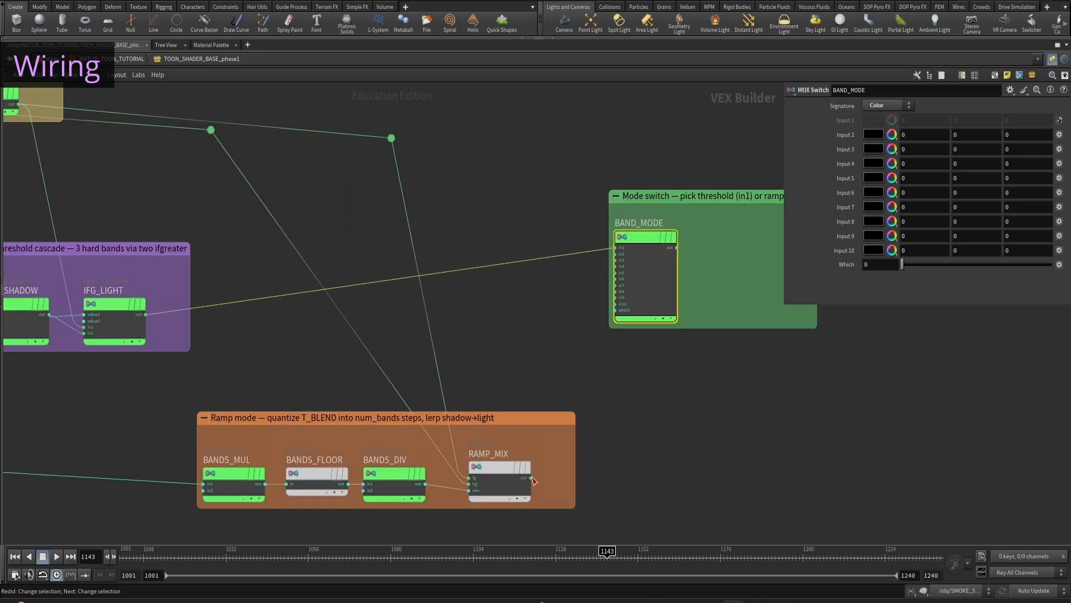
{"action": "left_click", "coordinate": [530, 478]}
{"action": "left_click", "coordinate": [619, 258]}
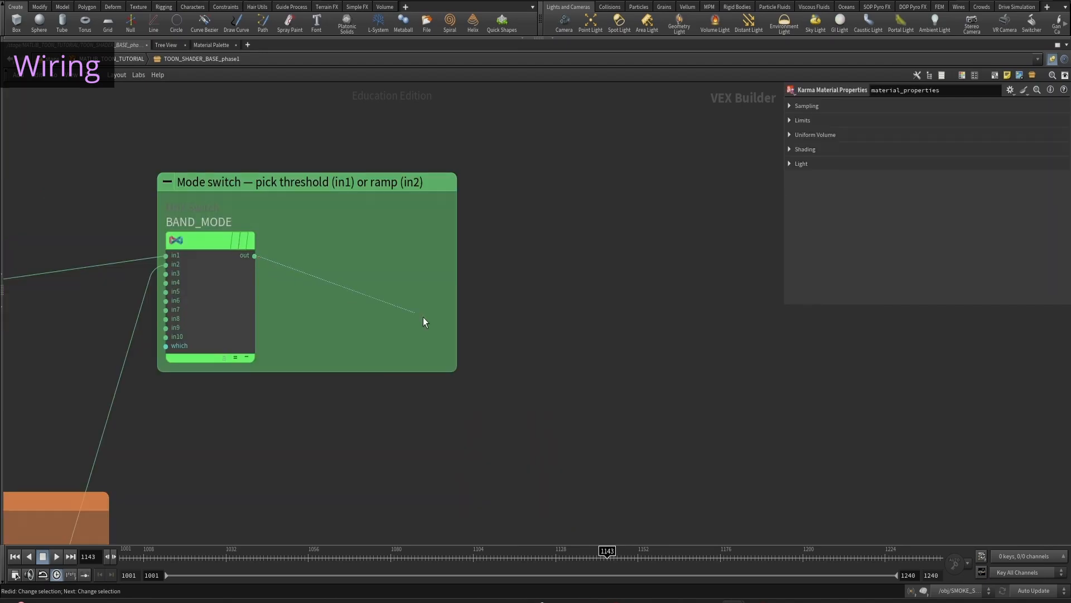
- Connect BAND_MODE's output to the emission_color input of STANDARD_SURFACE
{"action": "middle_click_drag", "start_coordinate": [594, 378], "coordinate": [263, 217]}
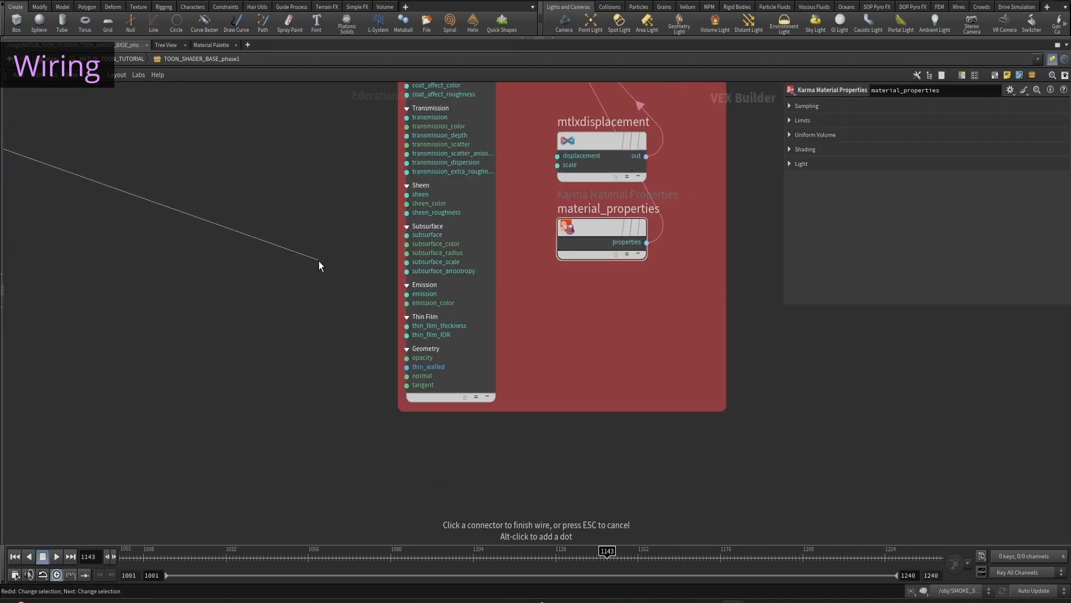
{"action": "left_click", "coordinate": [396, 302]}
{"action": "scroll", "coordinate": [337, 337], "scroll_direction": "down", "scroll_amount": 4}
- Set Specular to 0 on STANDARD_SURFACE and try out different specular Roughness values, ending at 0.2
{"action": "left_click_drag", "start_coordinate": [306, 351], "coordinate": [370, 346]}
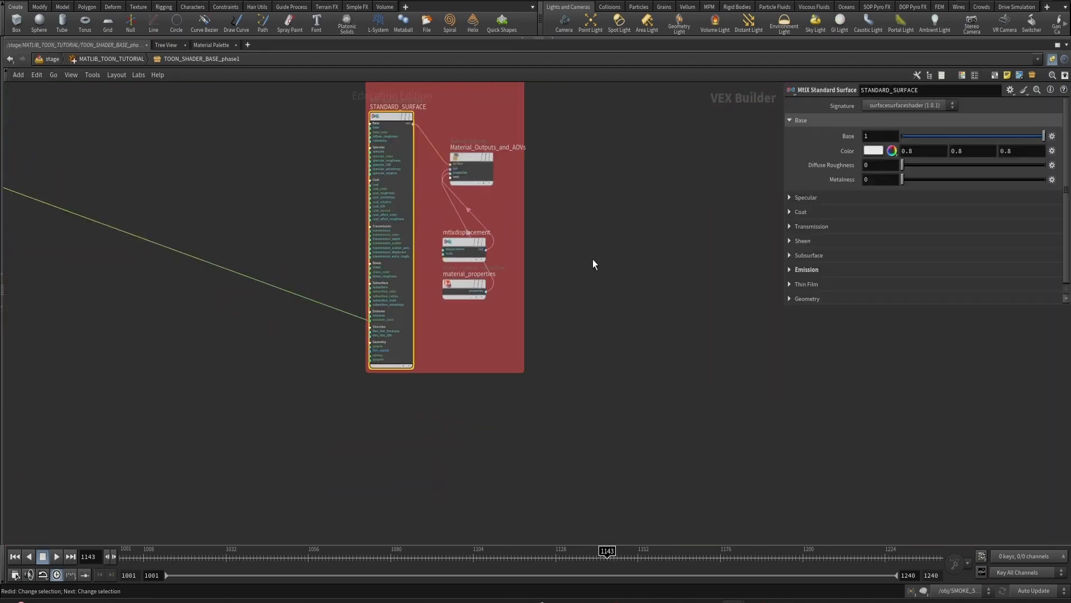
{"action": "left_click", "coordinate": [788, 198]}
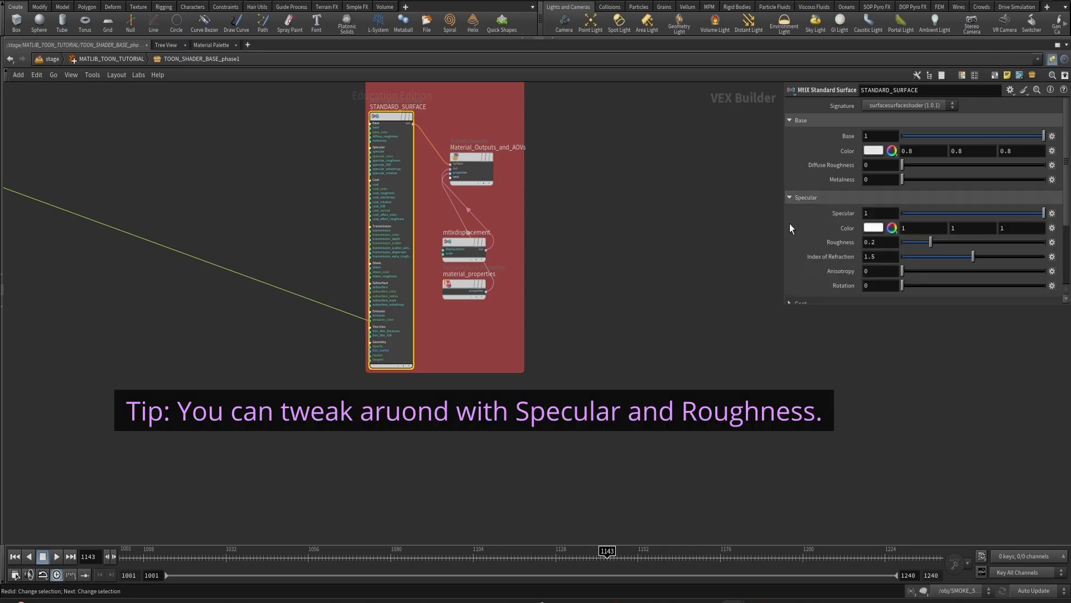
{"action": "left_click_drag", "start_coordinate": [786, 306], "coordinate": [691, 310]}
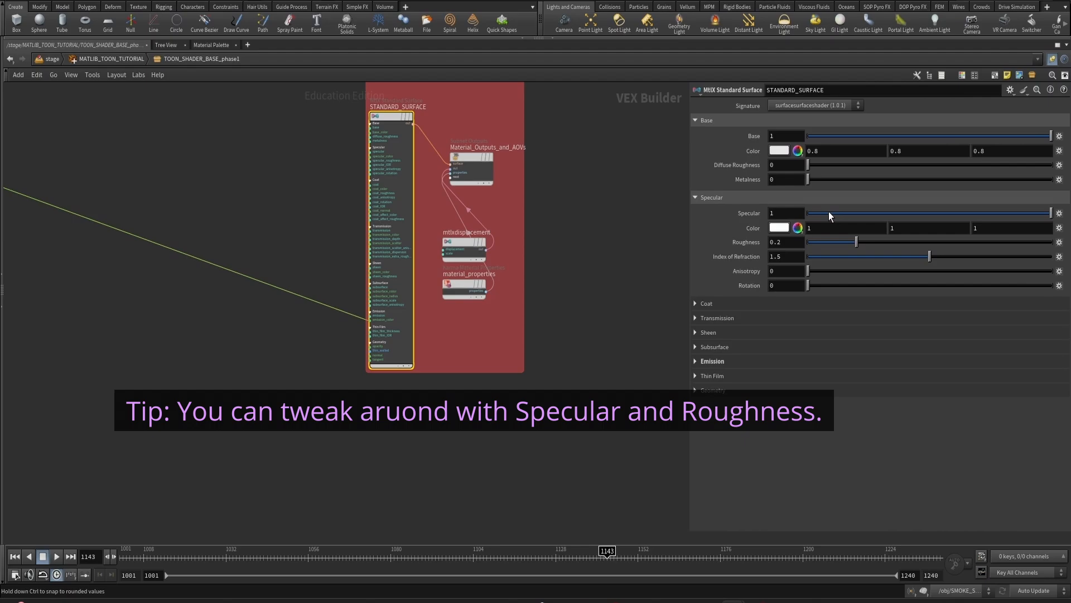
{"action": "left_click_drag", "start_coordinate": [828, 212], "coordinate": [775, 212]}
{"action": "left_click_drag", "start_coordinate": [862, 241], "coordinate": [985, 252]}
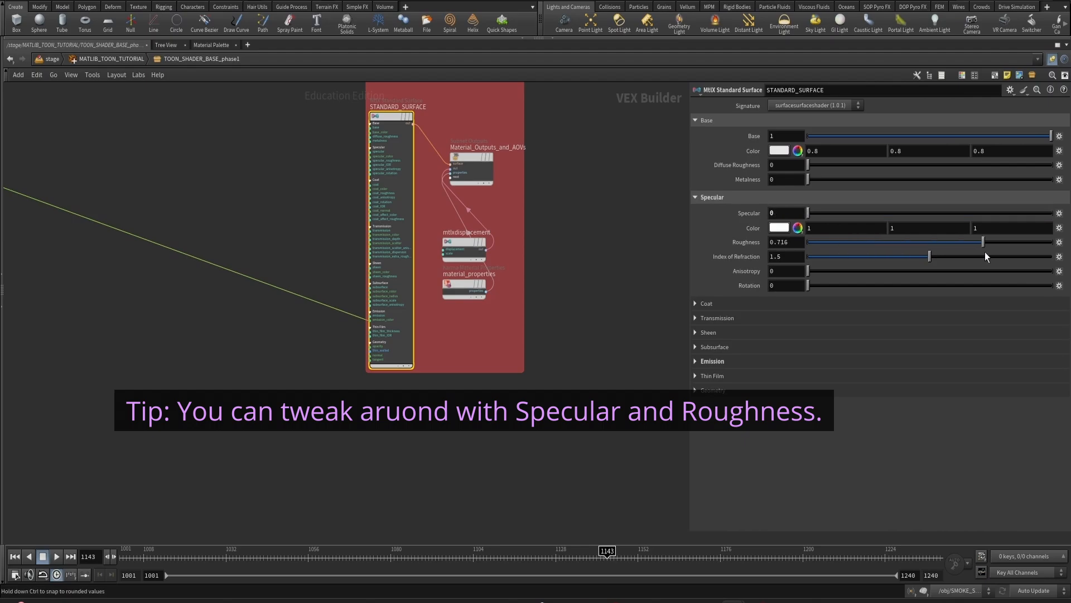
{"action": "left_click_drag", "start_coordinate": [854, 245], "coordinate": [856, 245]}
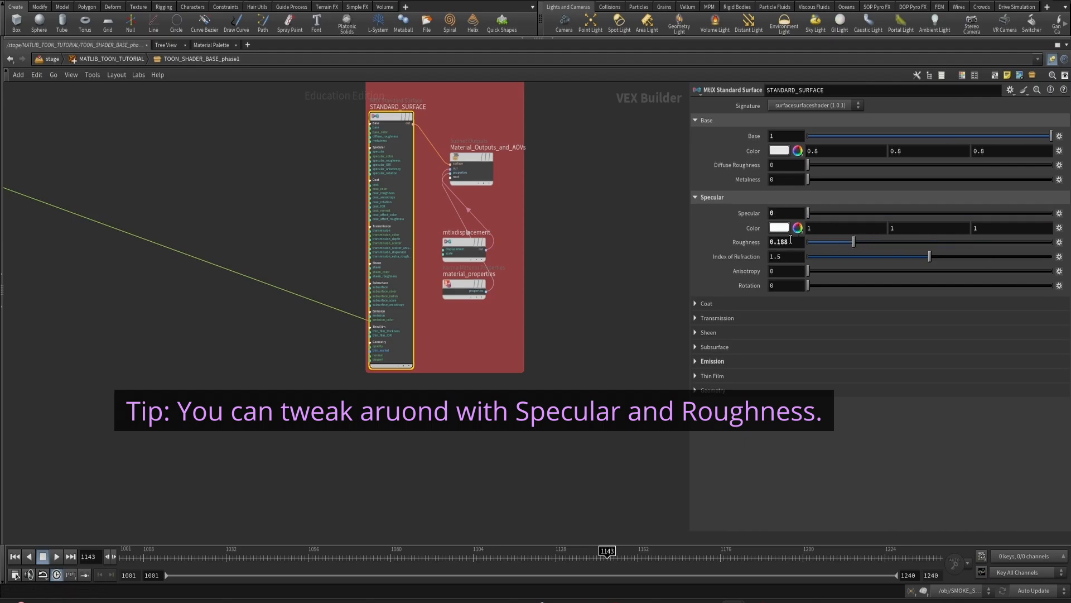
- Check the Emission weight of STANDARD_SURFACE and review its connection back to the Mode switch group
{"action": "left_click", "coordinate": [696, 361]}
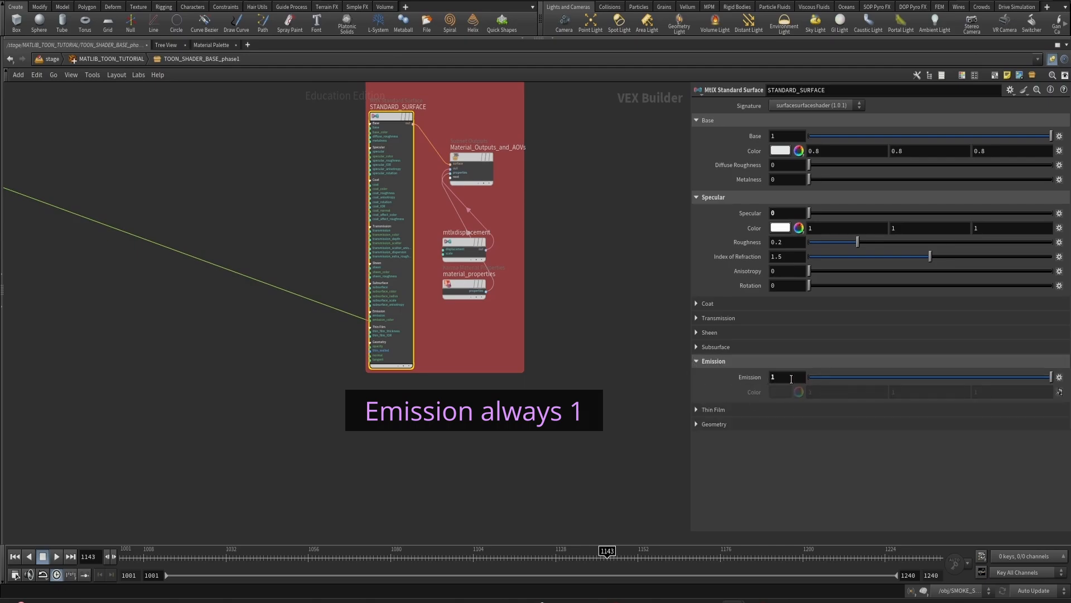
{"action": "left_click_drag", "start_coordinate": [777, 377], "coordinate": [725, 380]}
{"action": "left_click", "coordinate": [546, 417]}
{"action": "scroll", "coordinate": [446, 422], "scroll_direction": "down", "scroll_amount": 5}
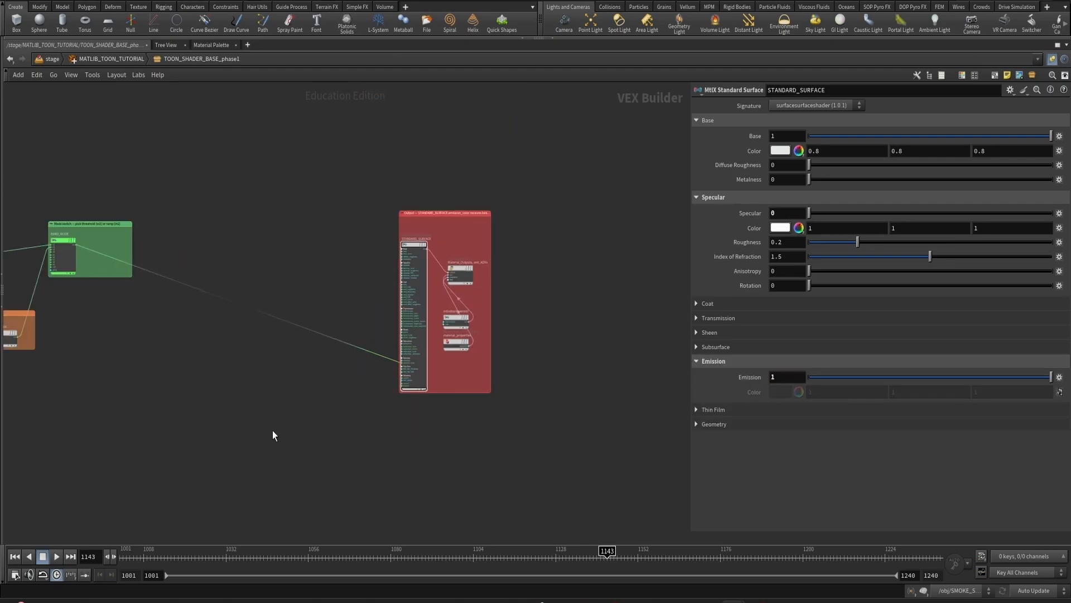
{"action": "middle_click_drag", "start_coordinate": [215, 431], "coordinate": [414, 406]}
{"action": "scroll", "coordinate": [414, 411], "scroll_direction": "down", "scroll_amount": 2}
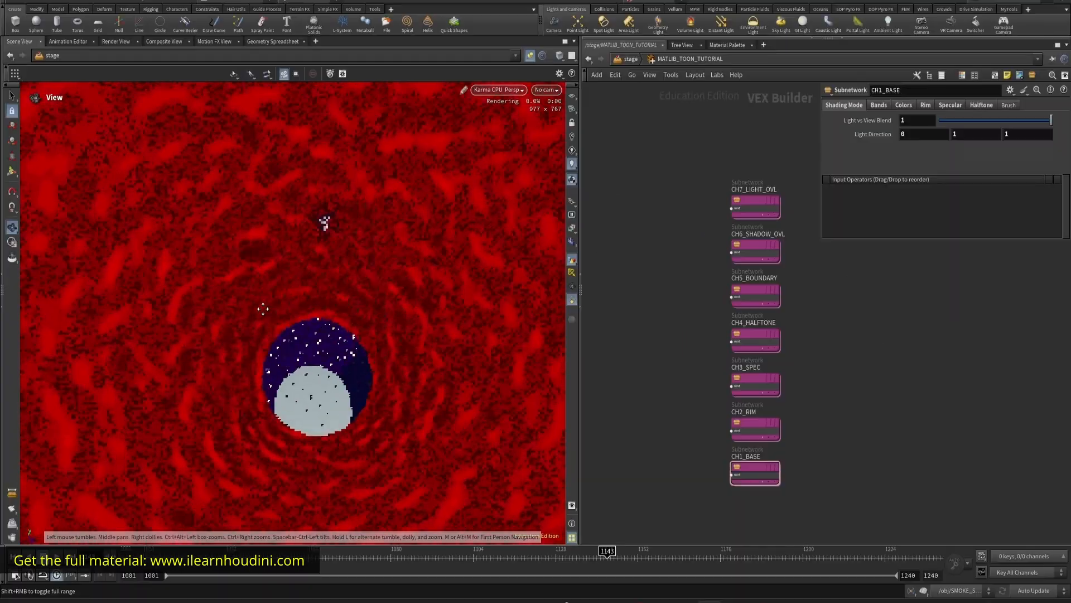
- Look at the Karma render in the viewport through the /cameras/SHOT_0010 camera
{"action": "scroll", "coordinate": [311, 216], "scroll_direction": "up", "scroll_amount": 5}
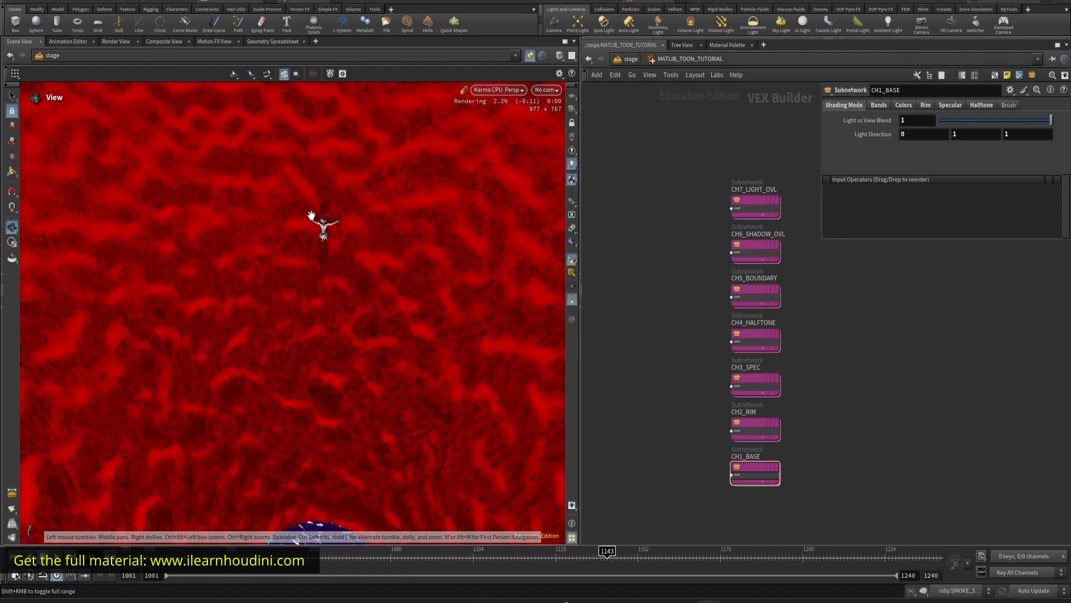
{"action": "scroll", "coordinate": [311, 216], "scroll_direction": "up", "scroll_amount": 3}
{"action": "left_click", "coordinate": [550, 90]}
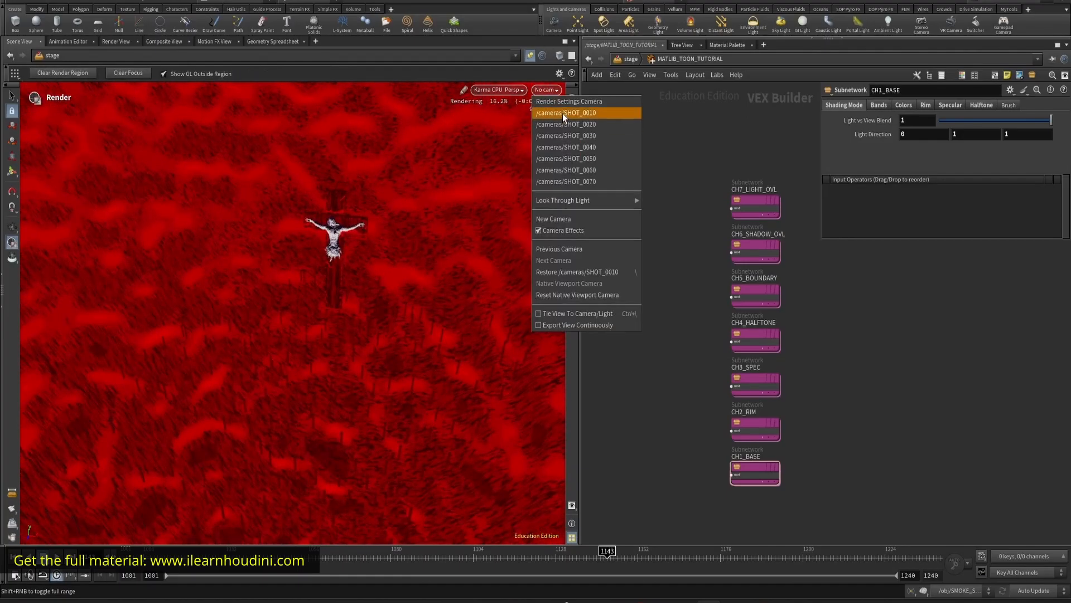
{"action": "left_click", "coordinate": [563, 113]}
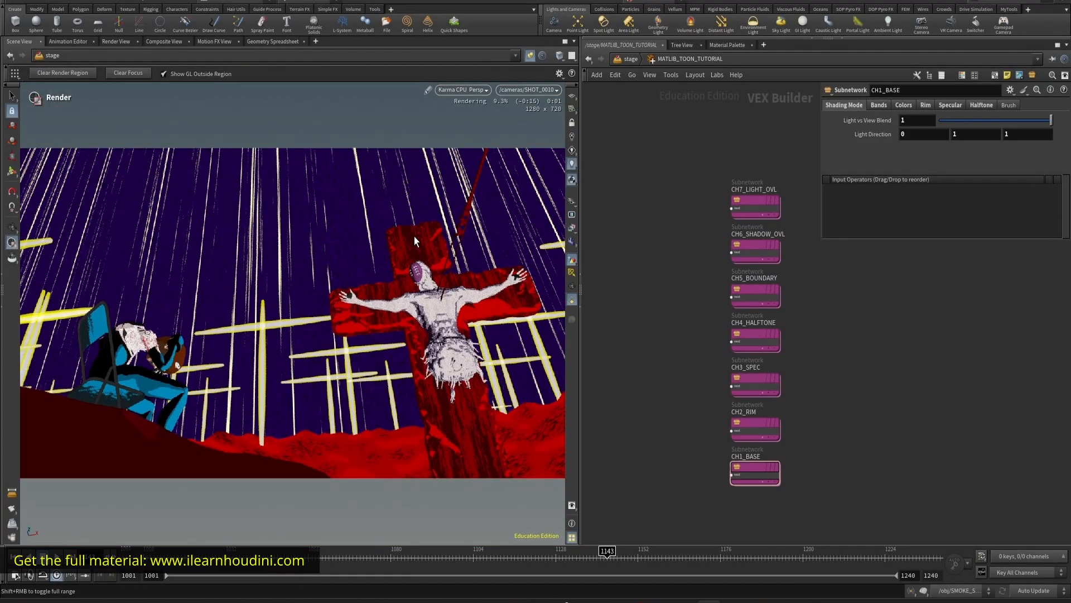
- Go up to the stage network and examine the RENDER_SETTINGS node's parameters and the nodes around it
{"action": "key", "text": "u"}
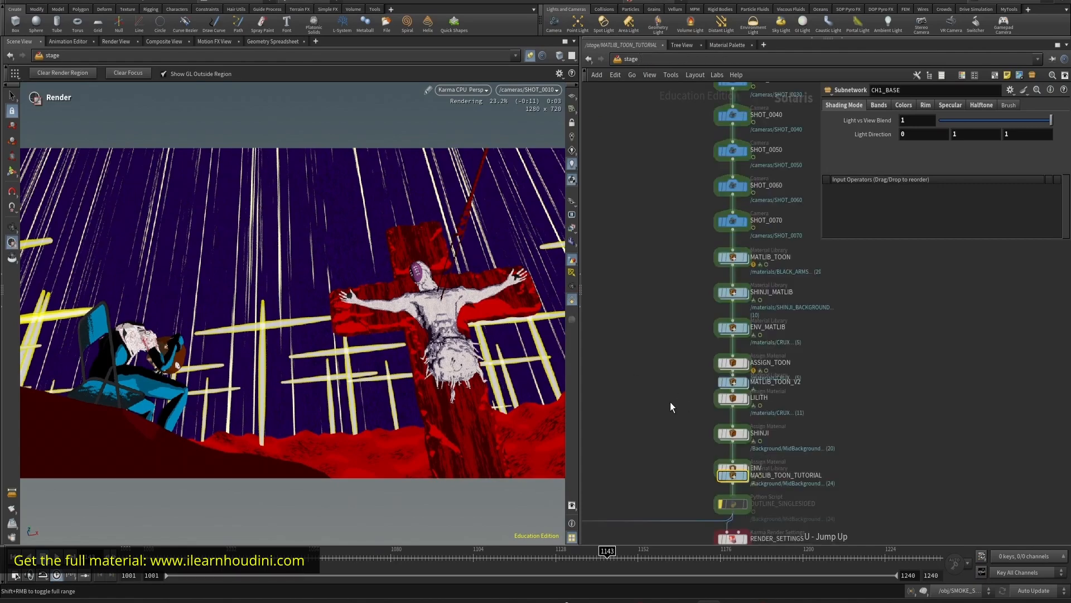
{"action": "scroll", "coordinate": [711, 475], "scroll_direction": "up", "scroll_amount": 5}
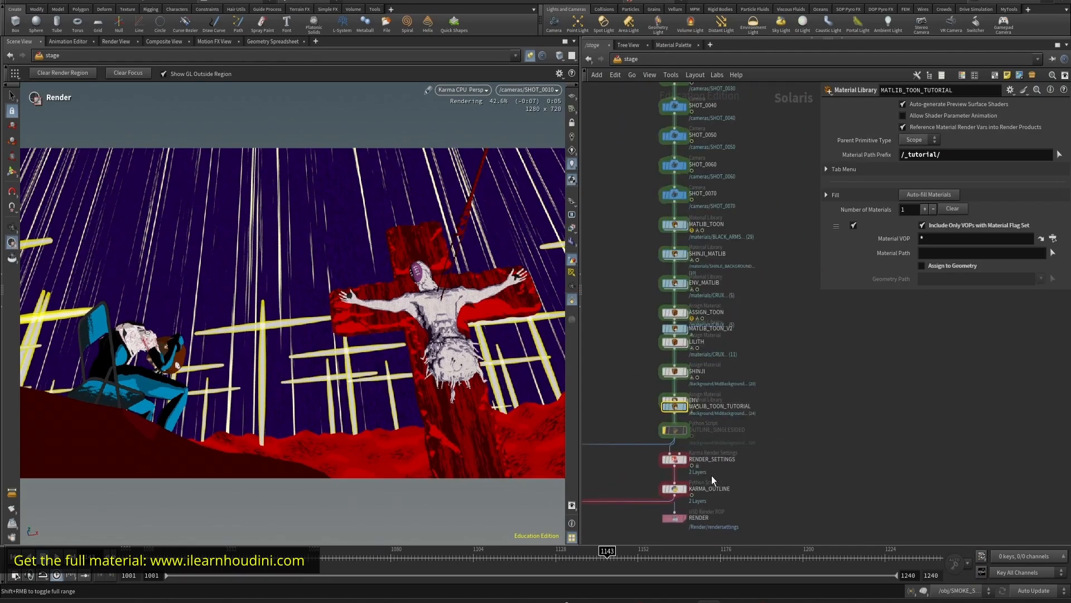
{"action": "scroll", "coordinate": [748, 334], "scroll_direction": "up", "scroll_amount": 2}
{"action": "middle_click_drag", "start_coordinate": [750, 334], "coordinate": [995, 368]}
{"action": "left_click", "coordinate": [753, 359]}
{"action": "scroll", "coordinate": [725, 346], "scroll_direction": "down", "scroll_amount": 3}
{"action": "scroll", "coordinate": [647, 363], "scroll_direction": "down", "scroll_amount": 3}
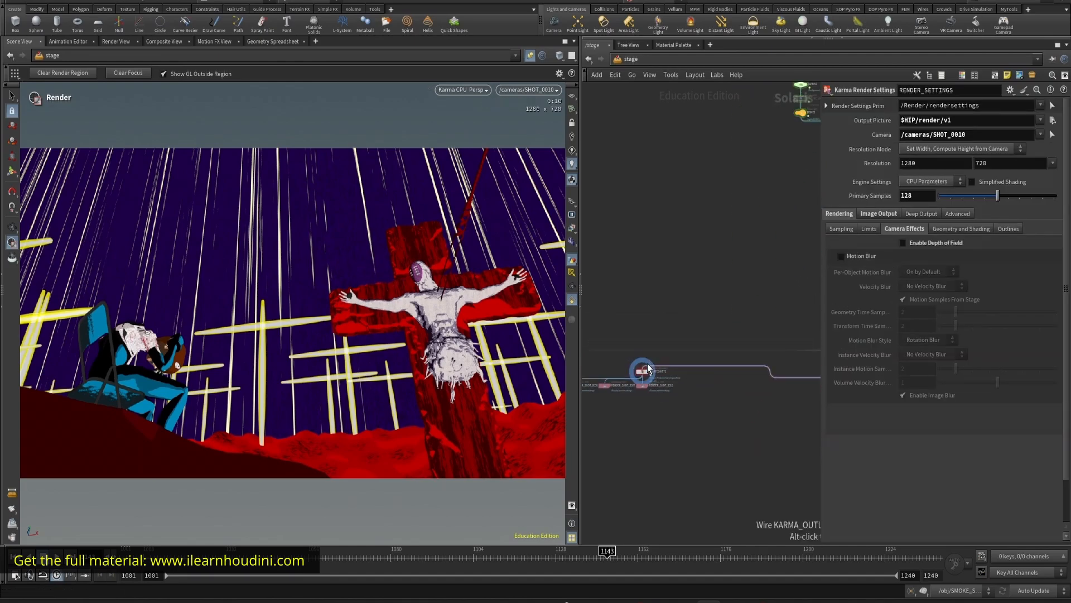